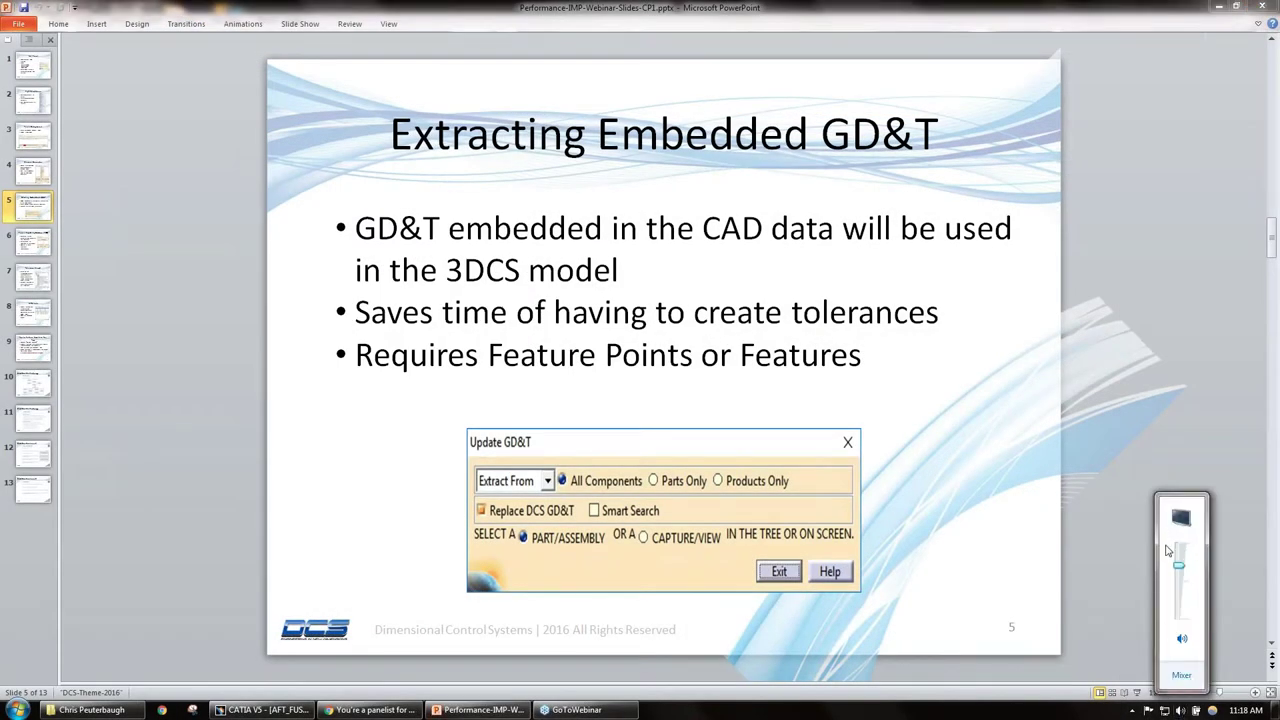
Dismiss the volume popup and minimize PowerPoint to reveal the AFT_FUSE_ASSY model in CATIA.
scroll(1196, 550, down, 15)
click(962, 376)
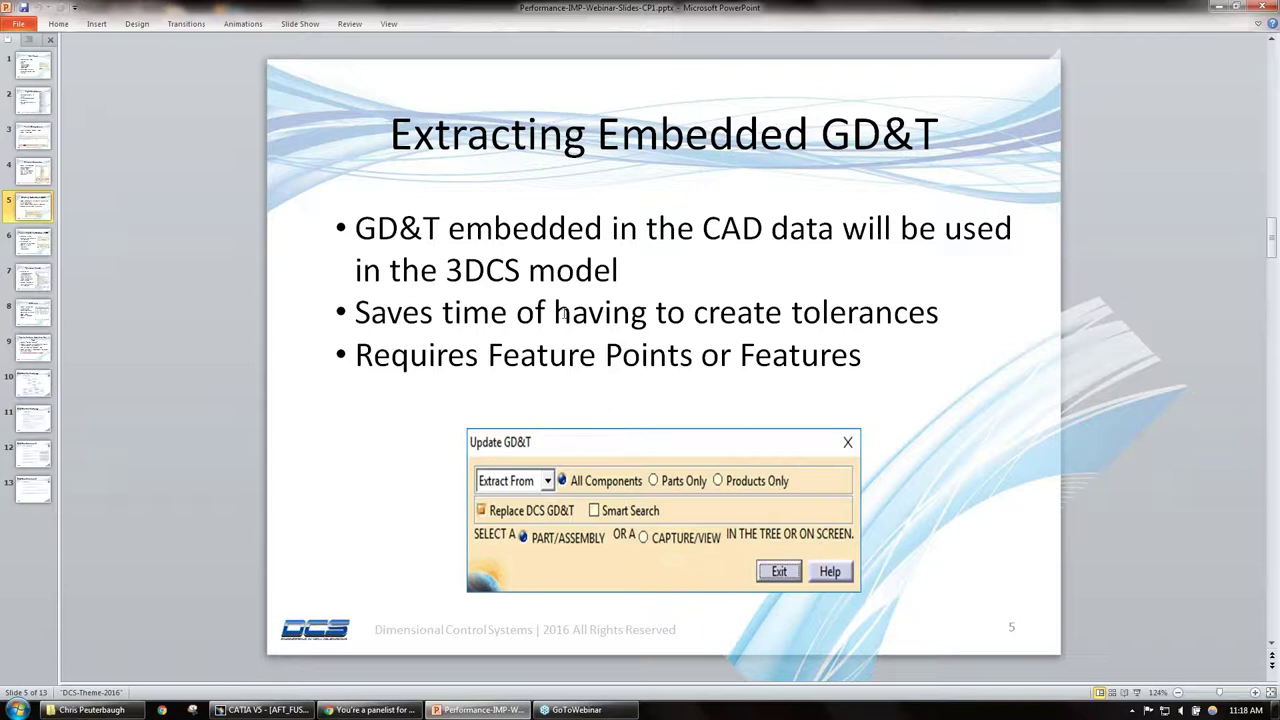
click(1217, 8)
Switch to the 2 Extracting Embedded Info.CATProduct window and orbit the block assembly to show its callouts.
middle_drag(540, 330, 575, 345)
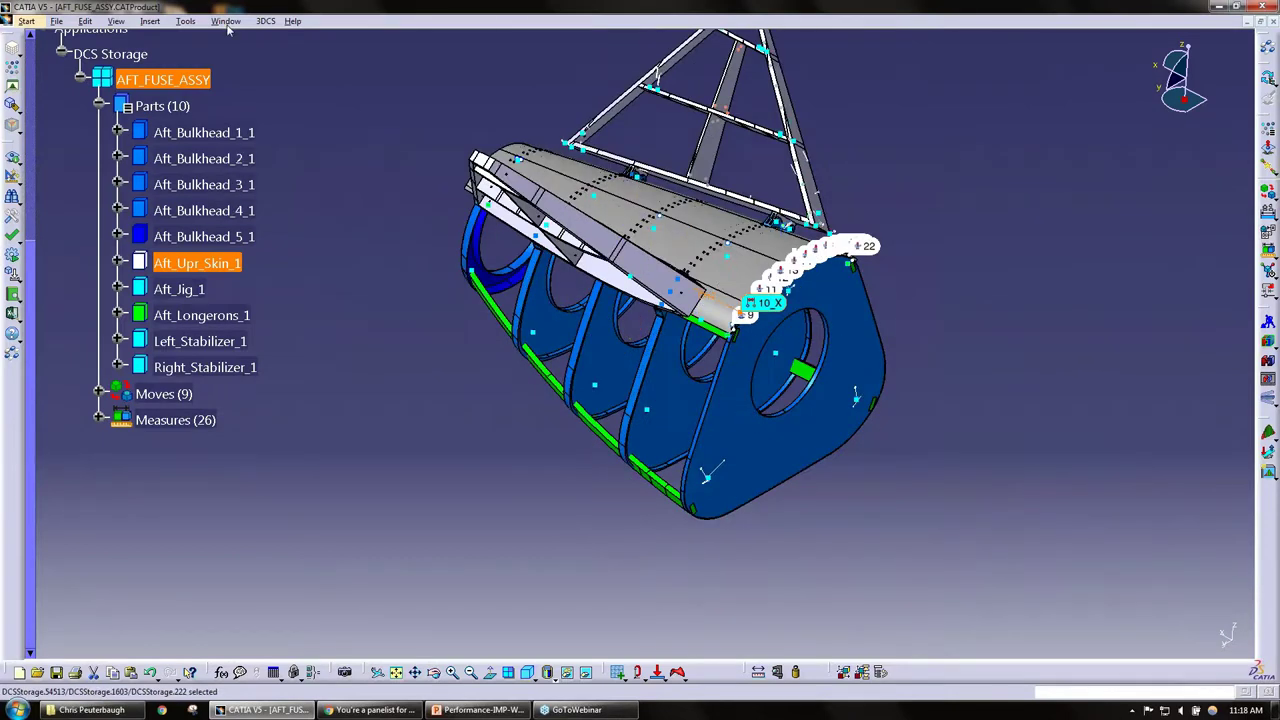
click(223, 24)
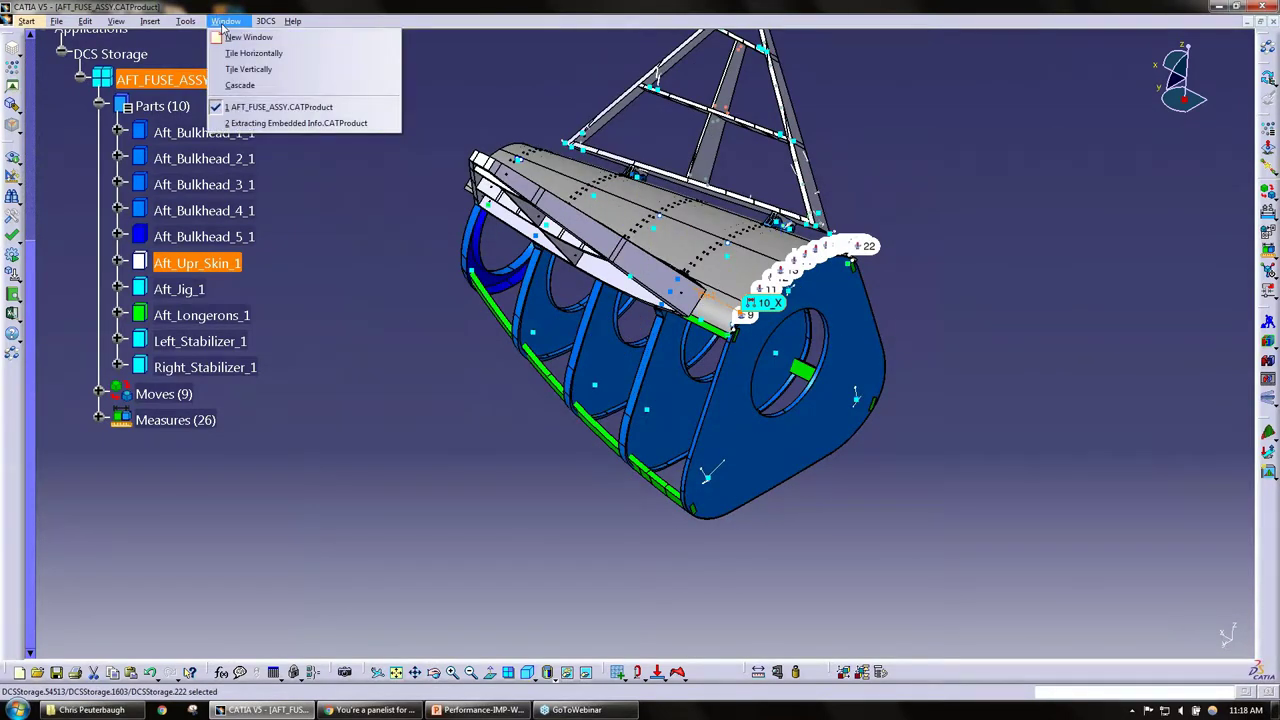
click(296, 123)
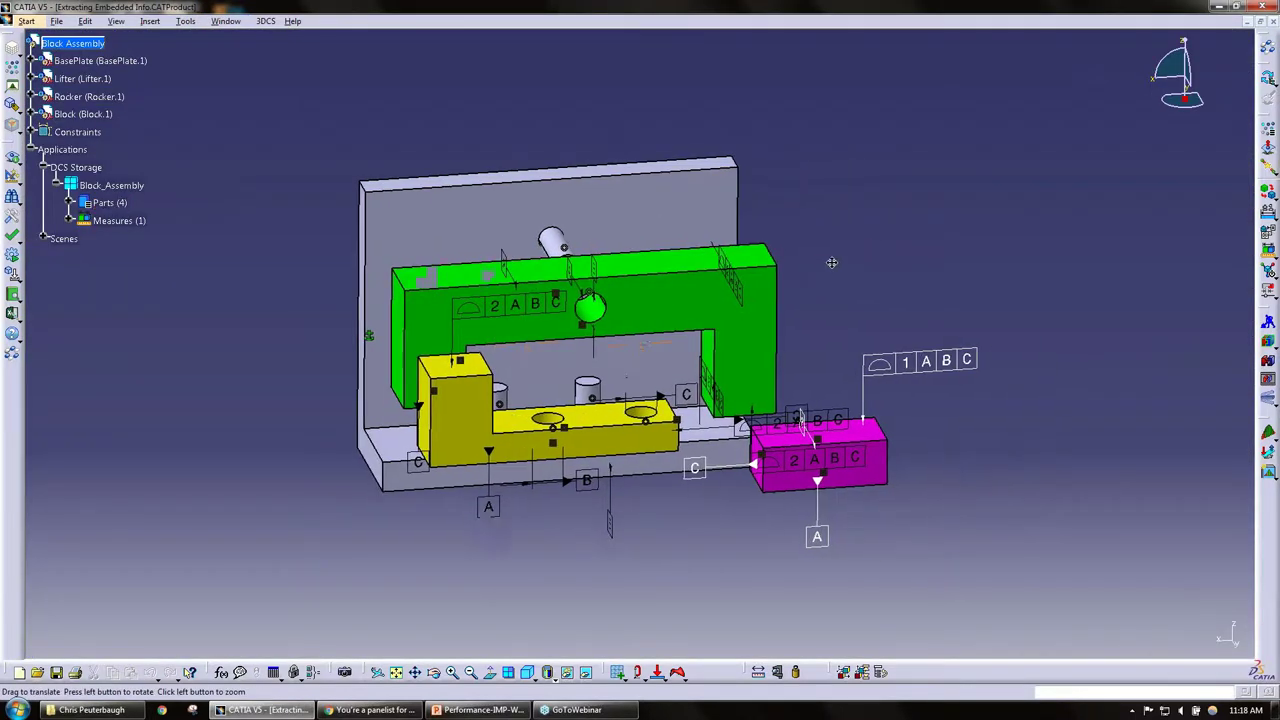
middle_drag(552, 400, 560, 370)
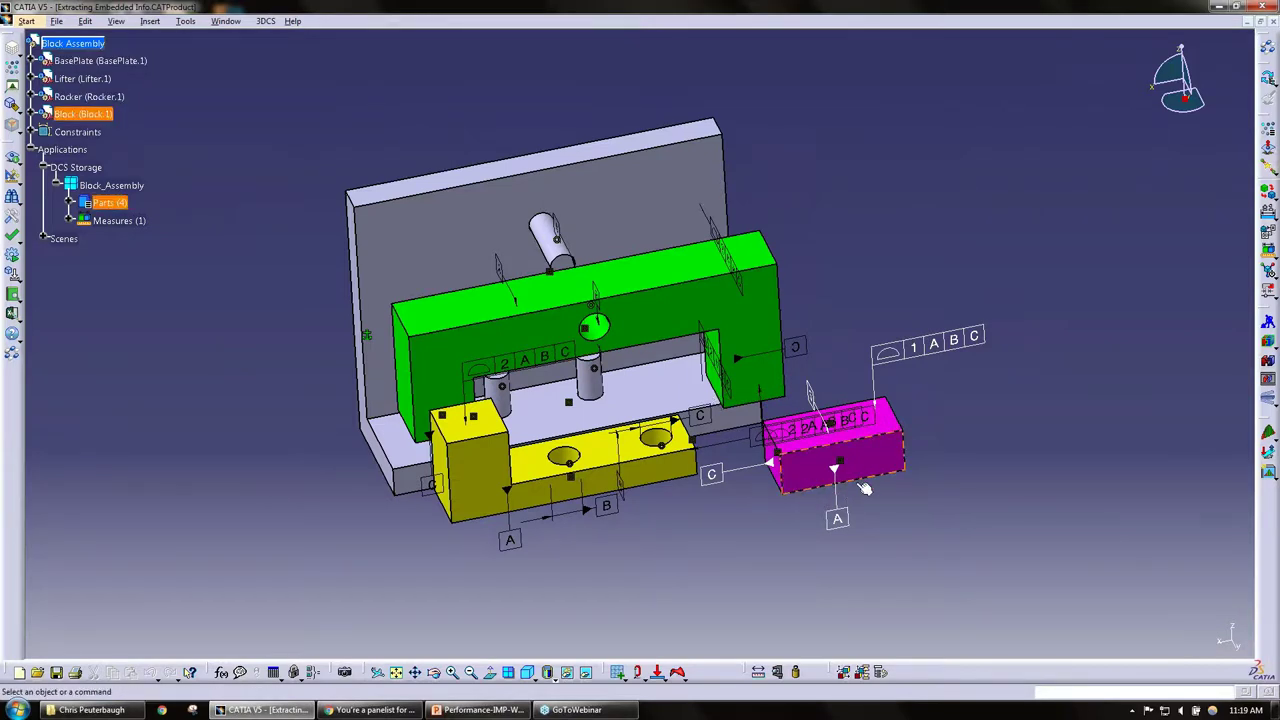
middle_drag(531, 491, 600, 518)
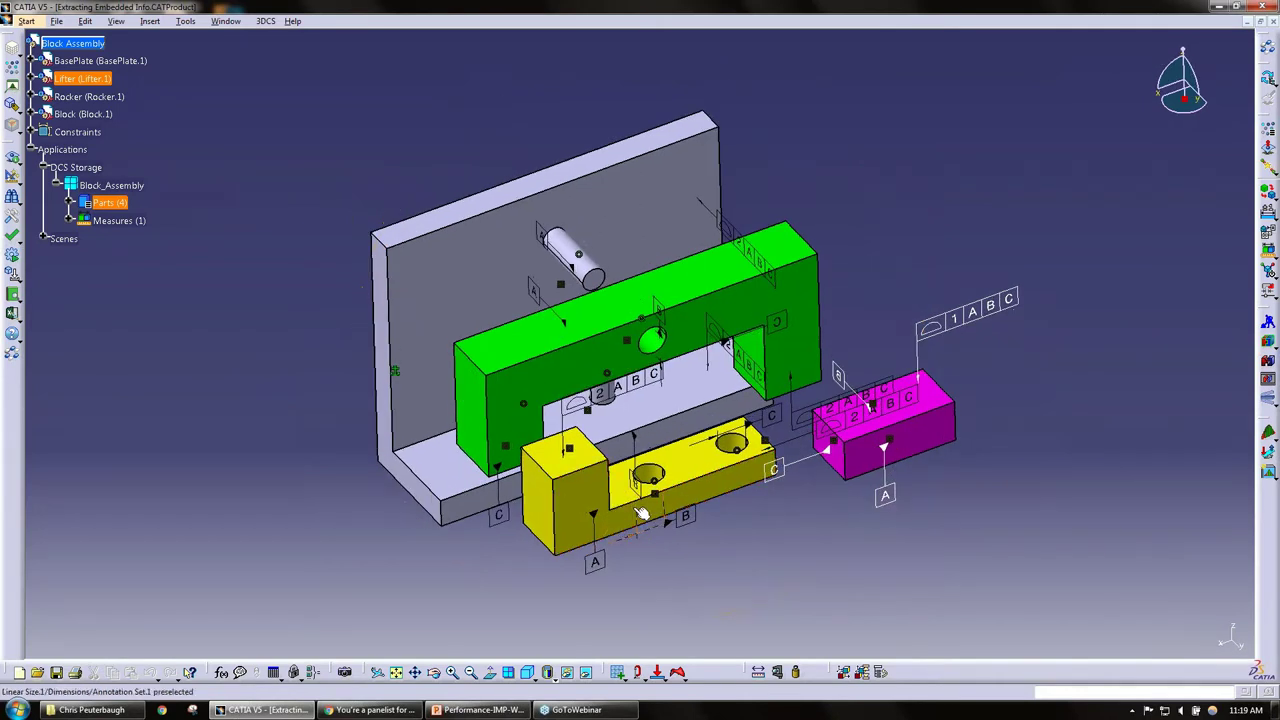
Open Update GD&T set to Extract From All Components with Replace DCS GD&T, and move it aside.
click(1271, 80)
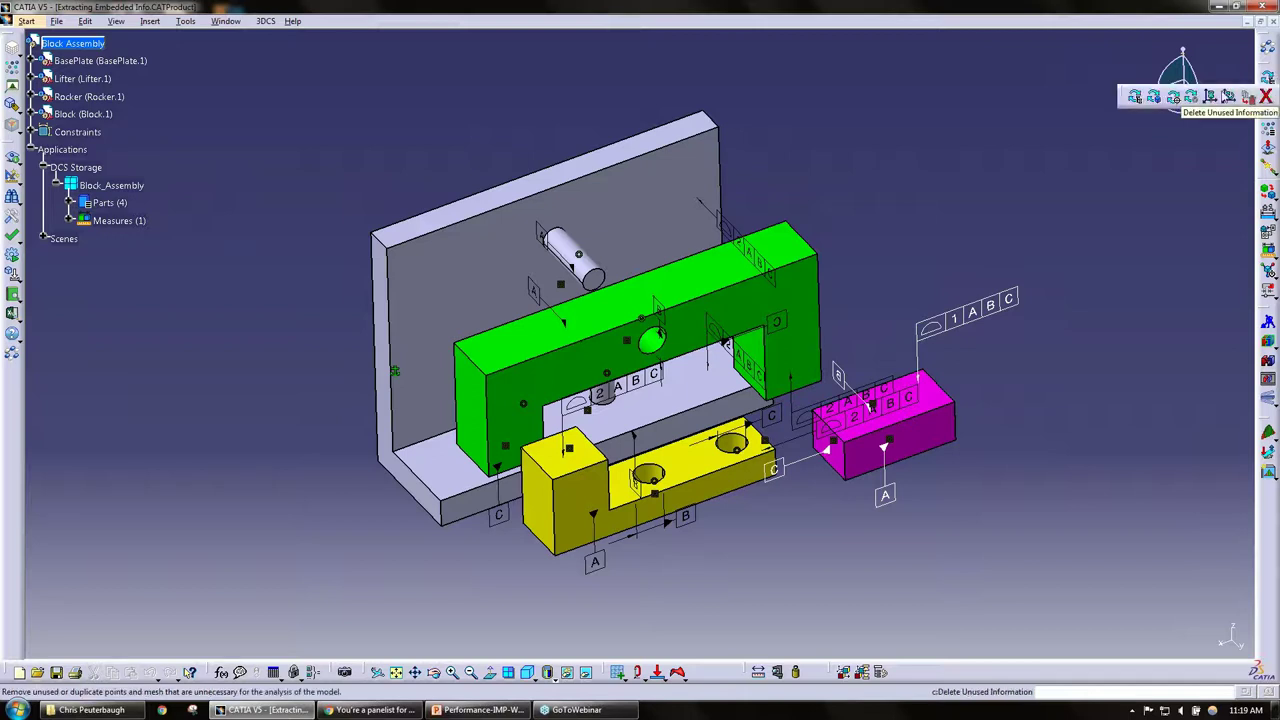
click(1173, 97)
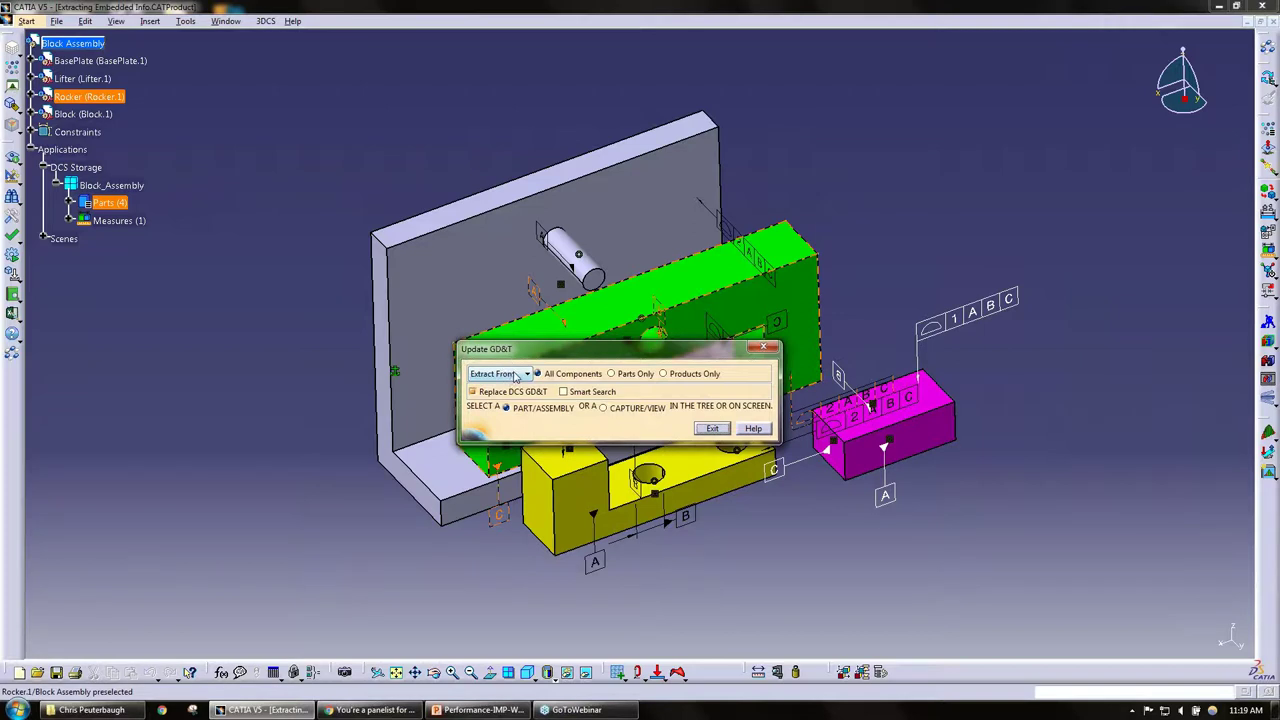
click(515, 376)
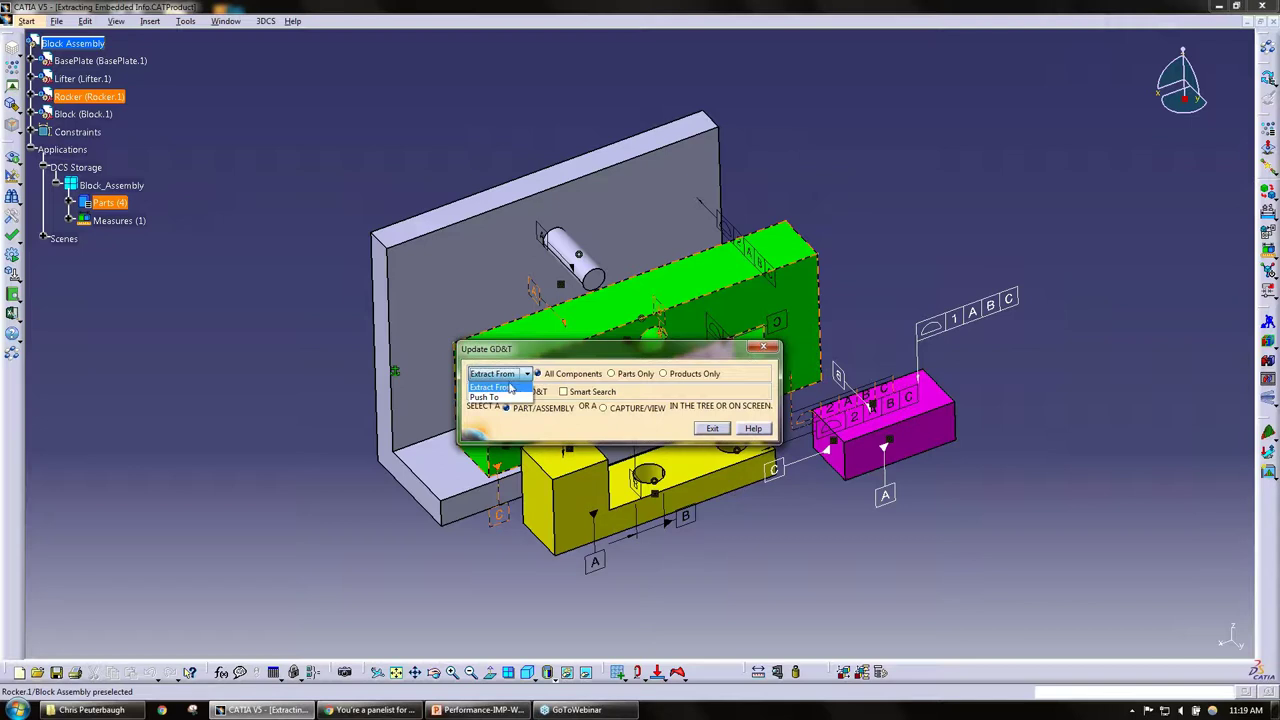
click(504, 380)
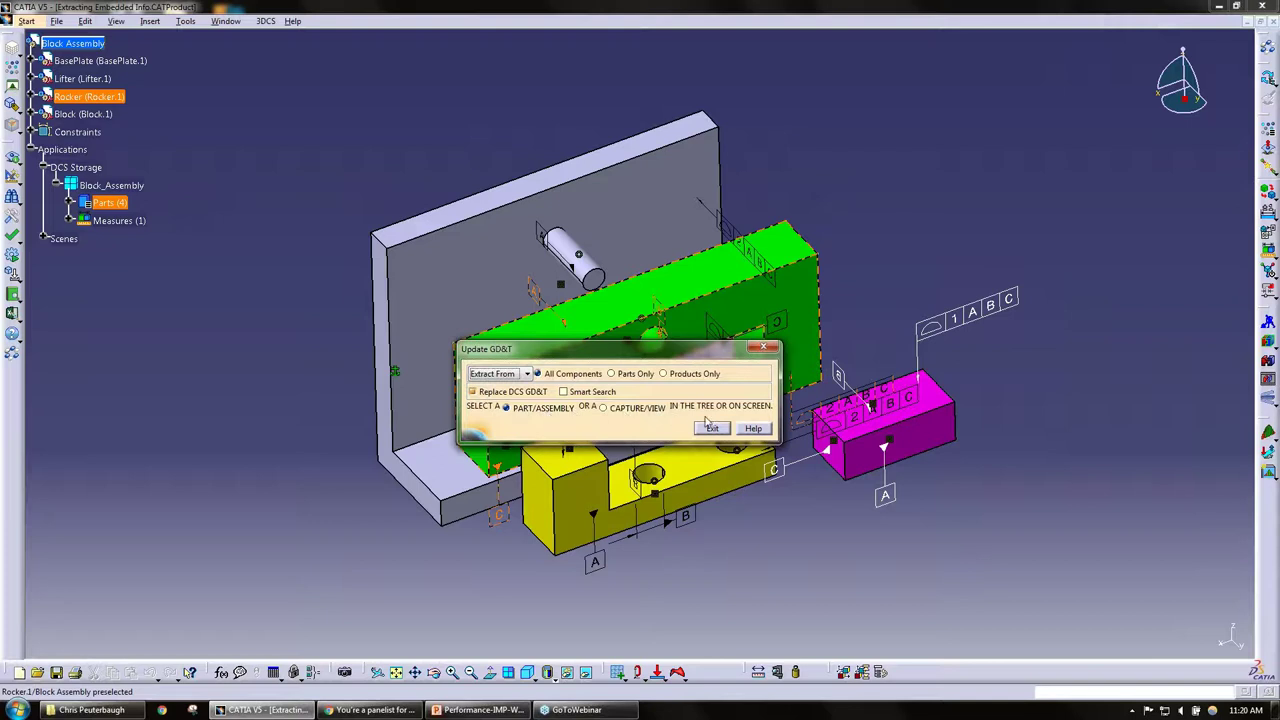
drag(516, 357, 562, 385)
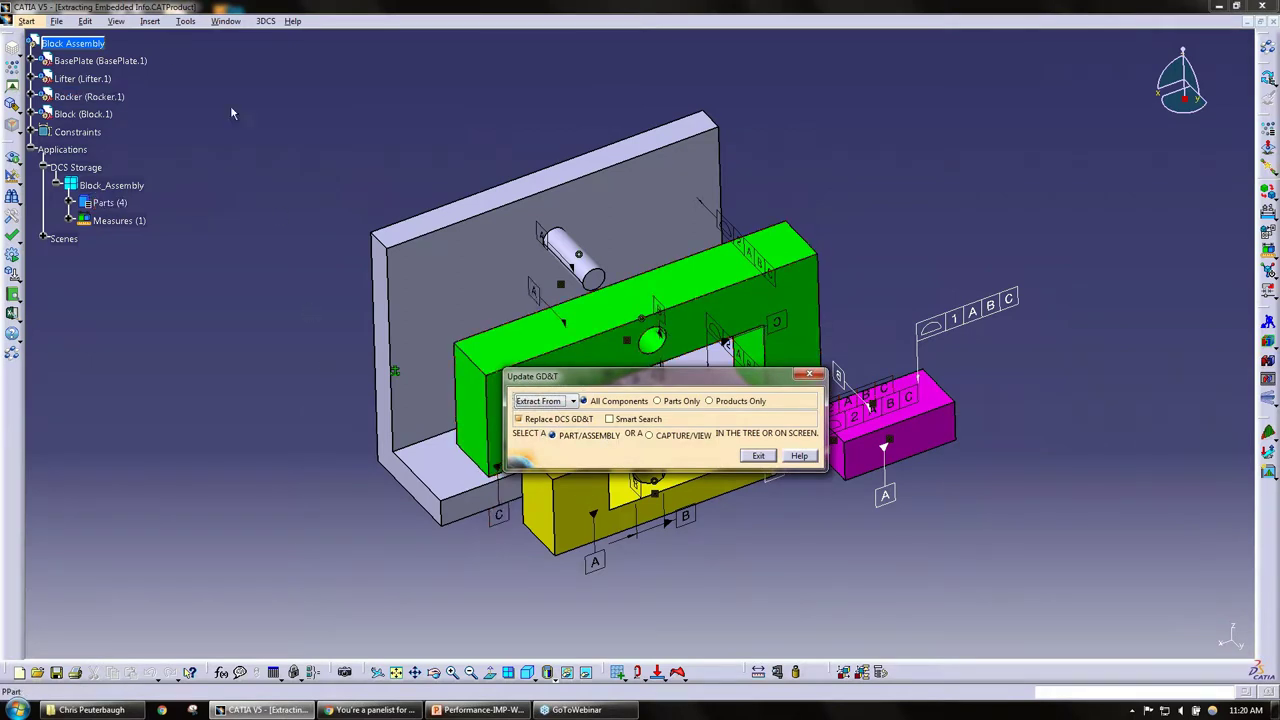
Extract GD&T from the whole Block Assembly, acknowledge the 18 extracted callouts, and exit the dialog.
click(72, 43)
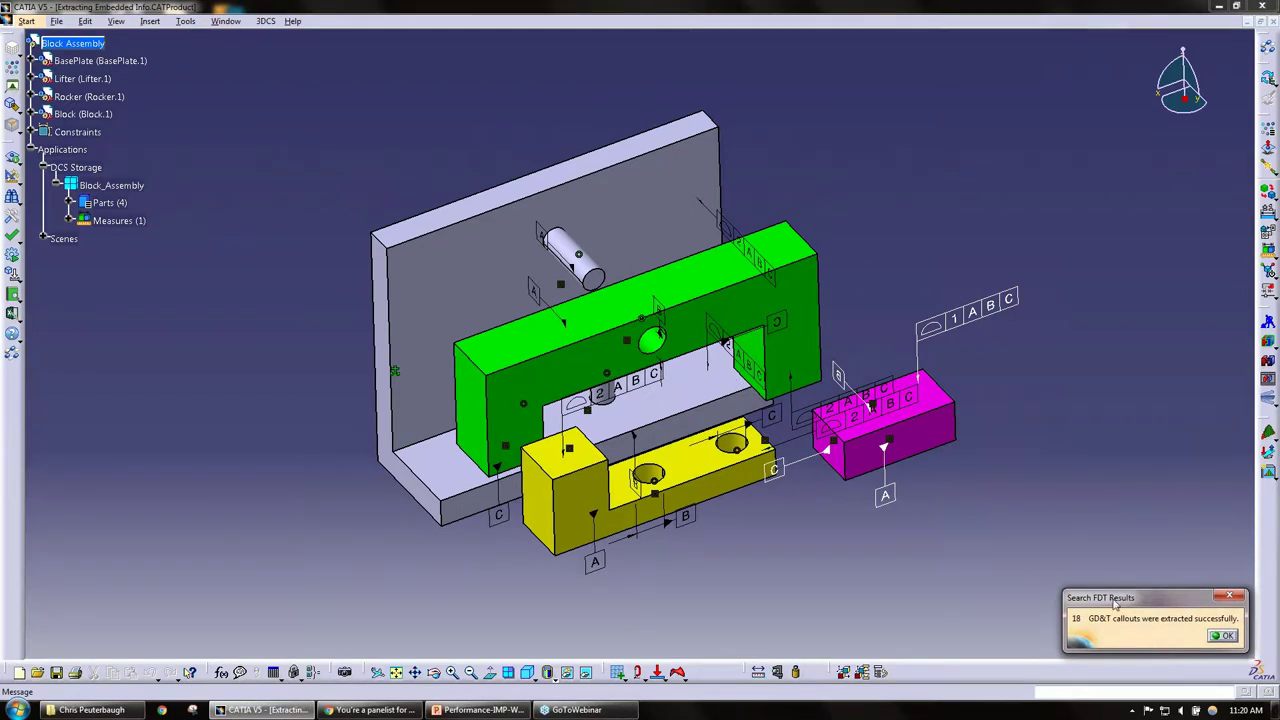
drag(1022, 488, 862, 190)
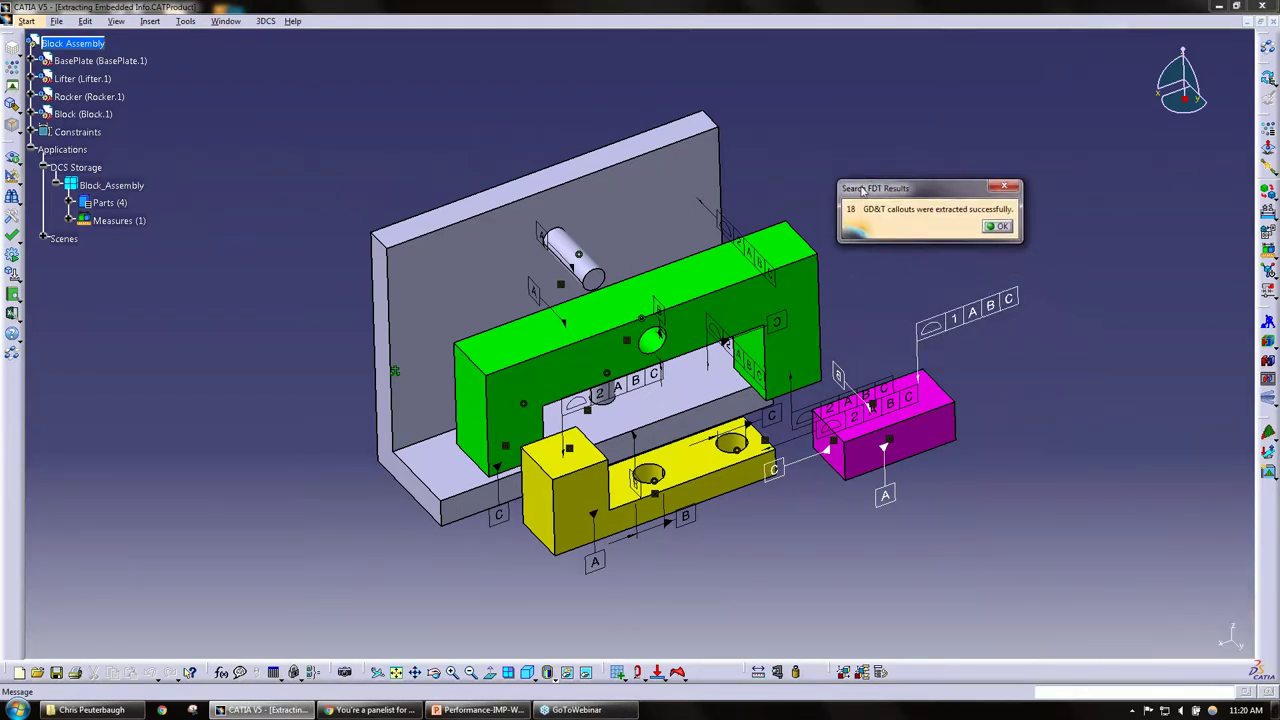
click(998, 227)
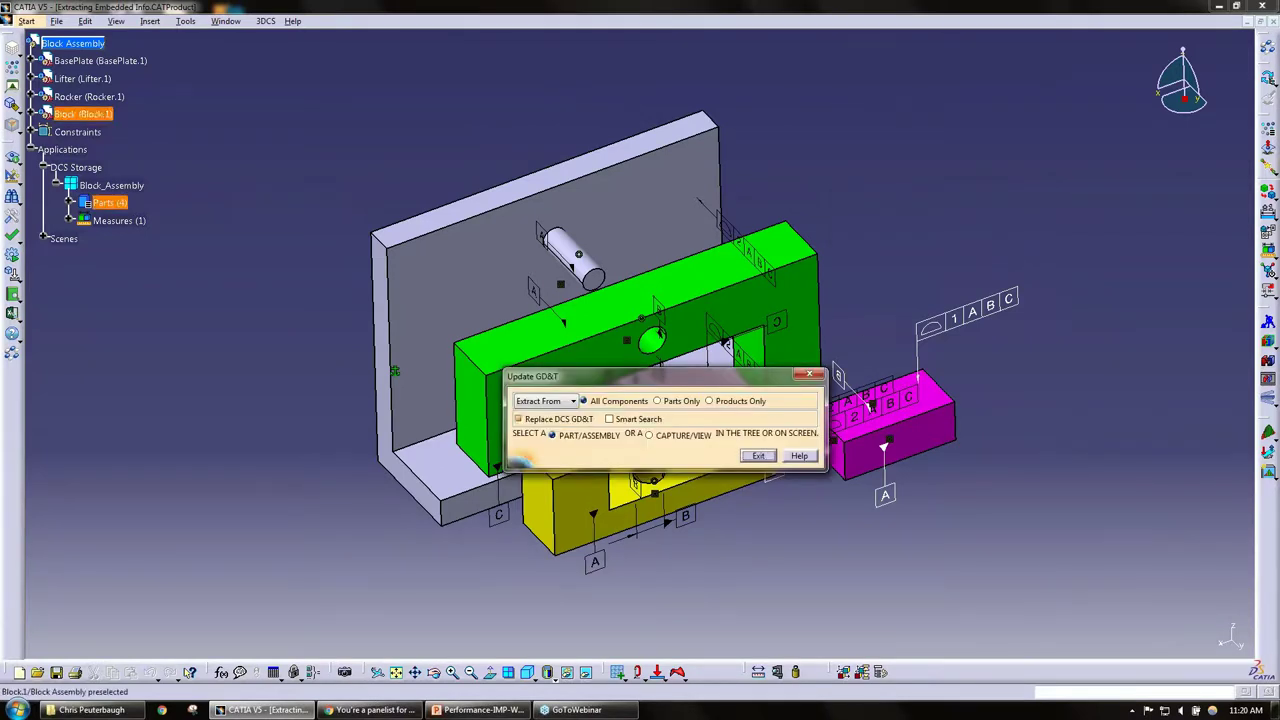
click(759, 456)
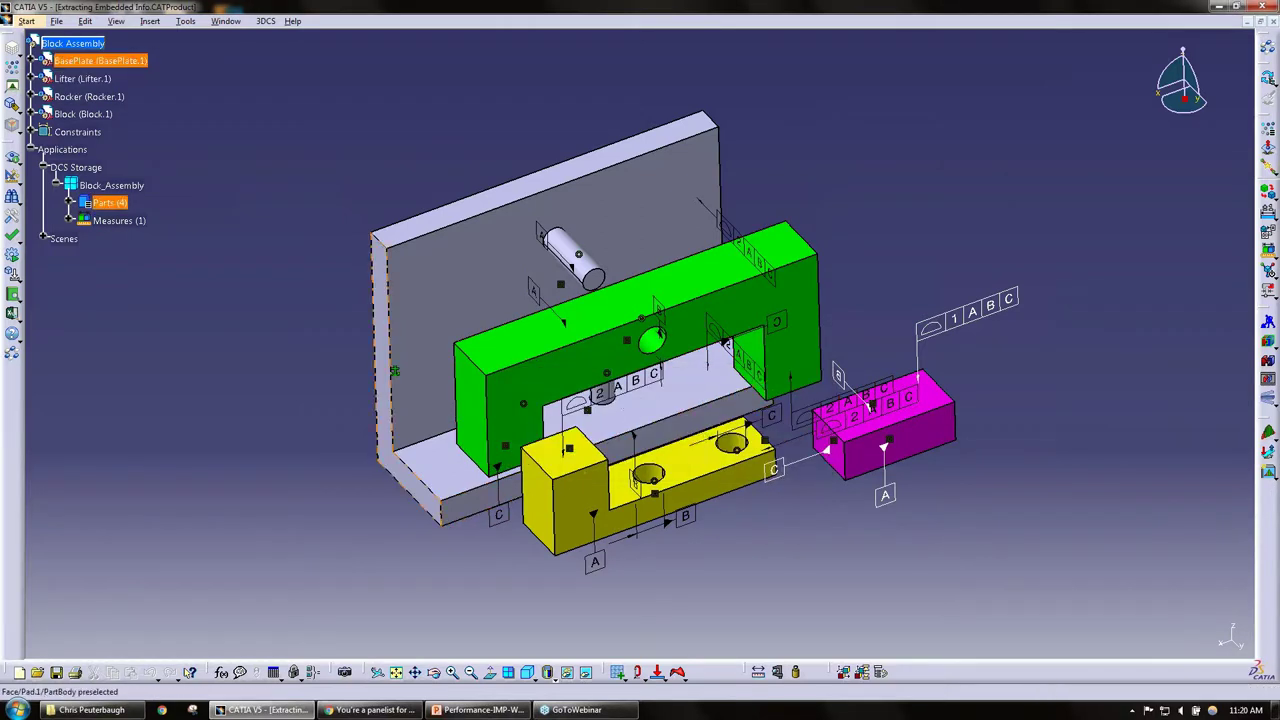
Expand Parts (4), each part, and the GD&T lists of BasePlate_1, Lifter_1 and Rocker_1.
click(70, 203)
click(81, 220)
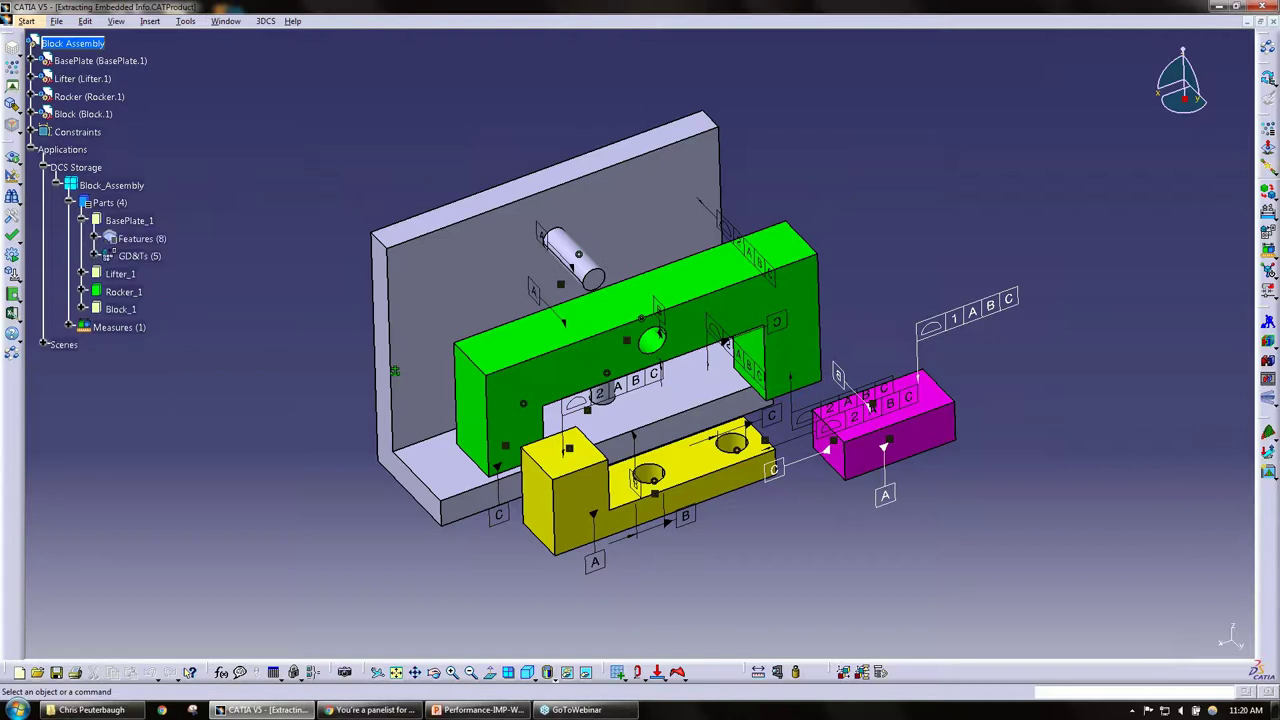
click(82, 274)
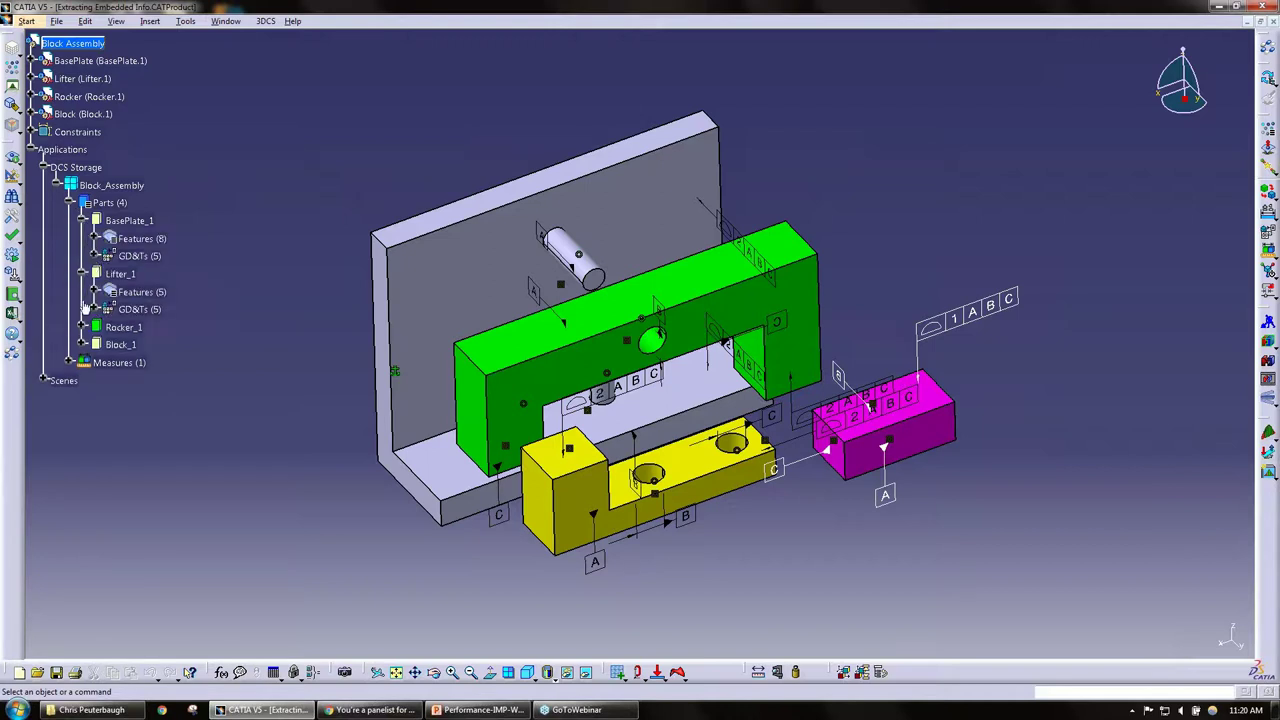
click(82, 327)
click(82, 380)
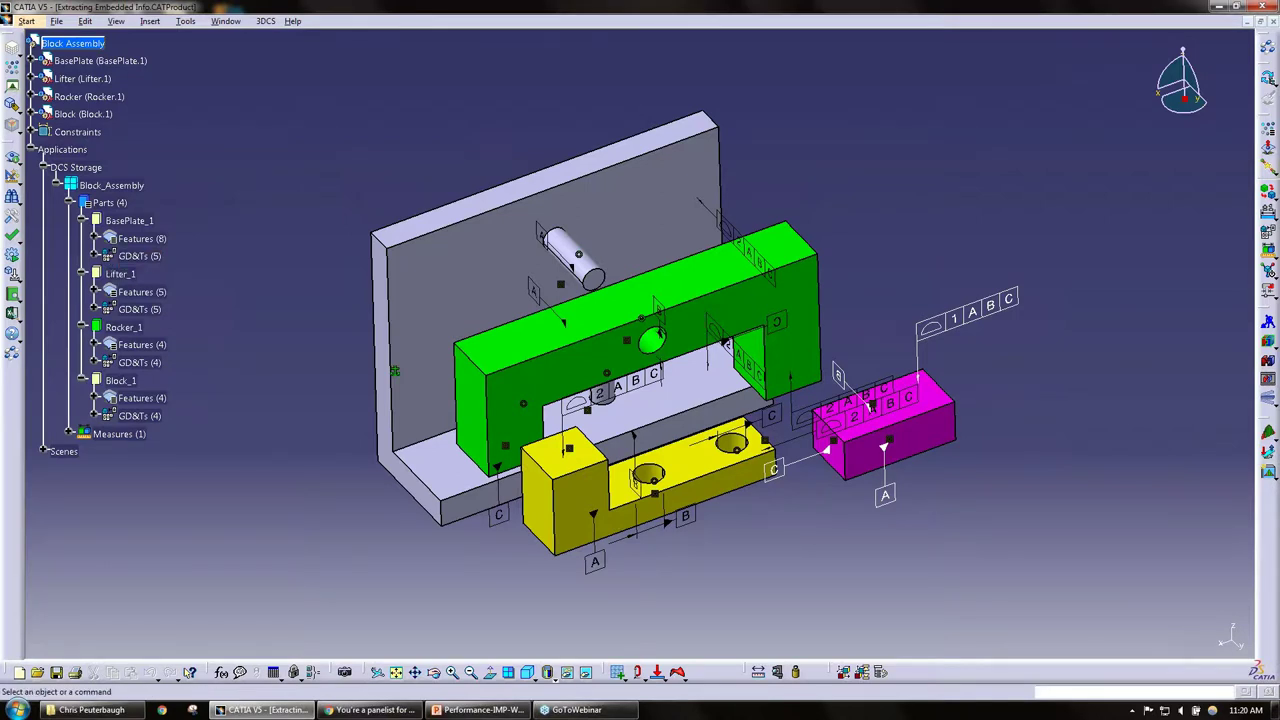
click(97, 258)
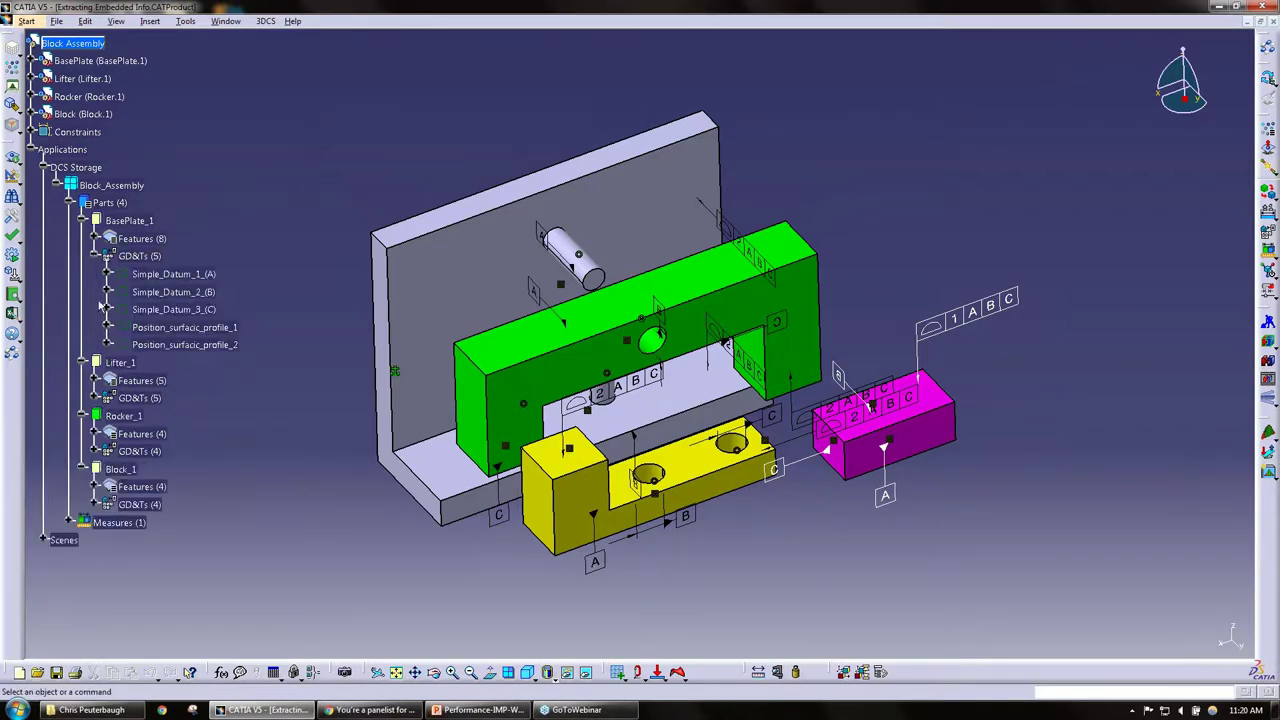
click(96, 398)
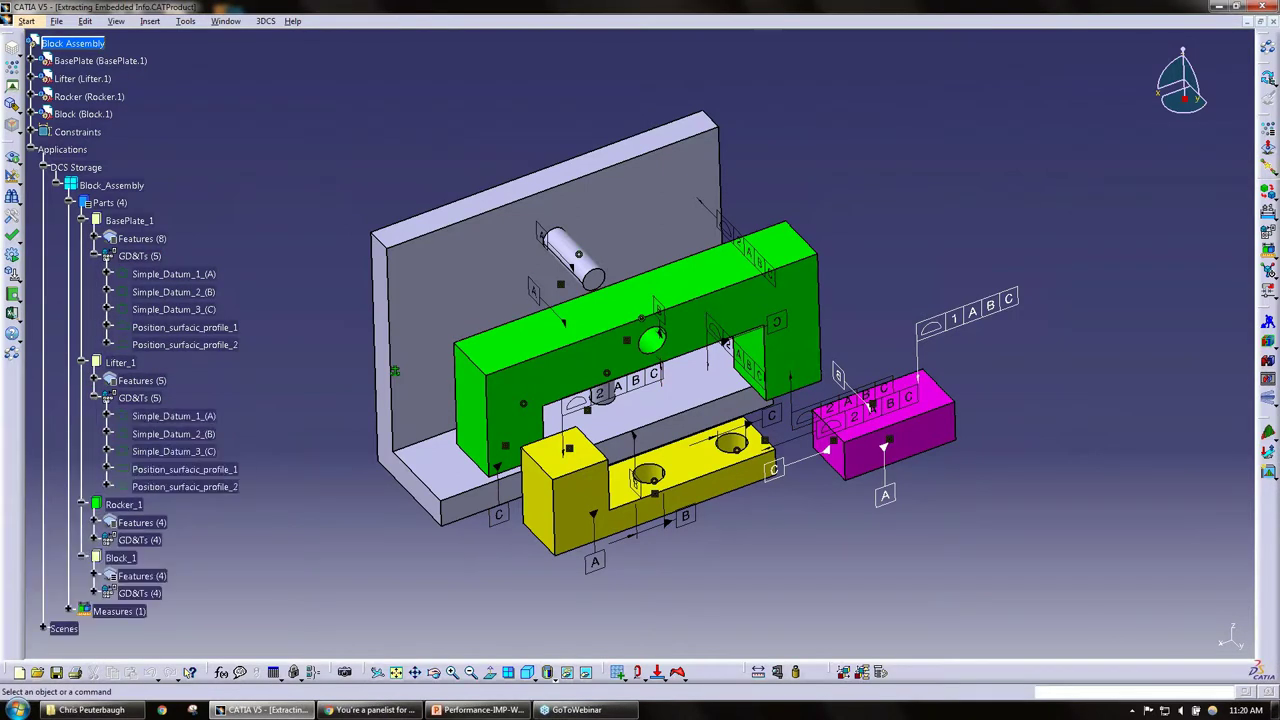
click(96, 540)
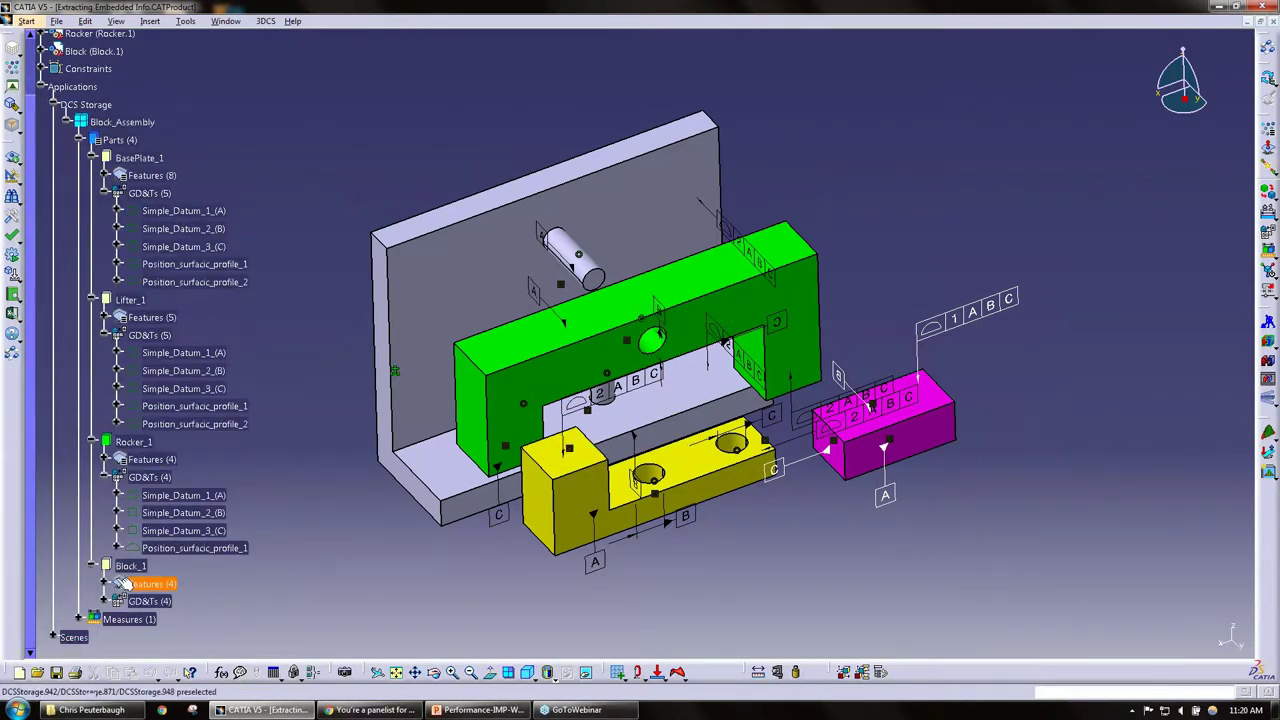
Show Block_1's four GD&T entries and orbit the assembly to a front view.
click(104, 601)
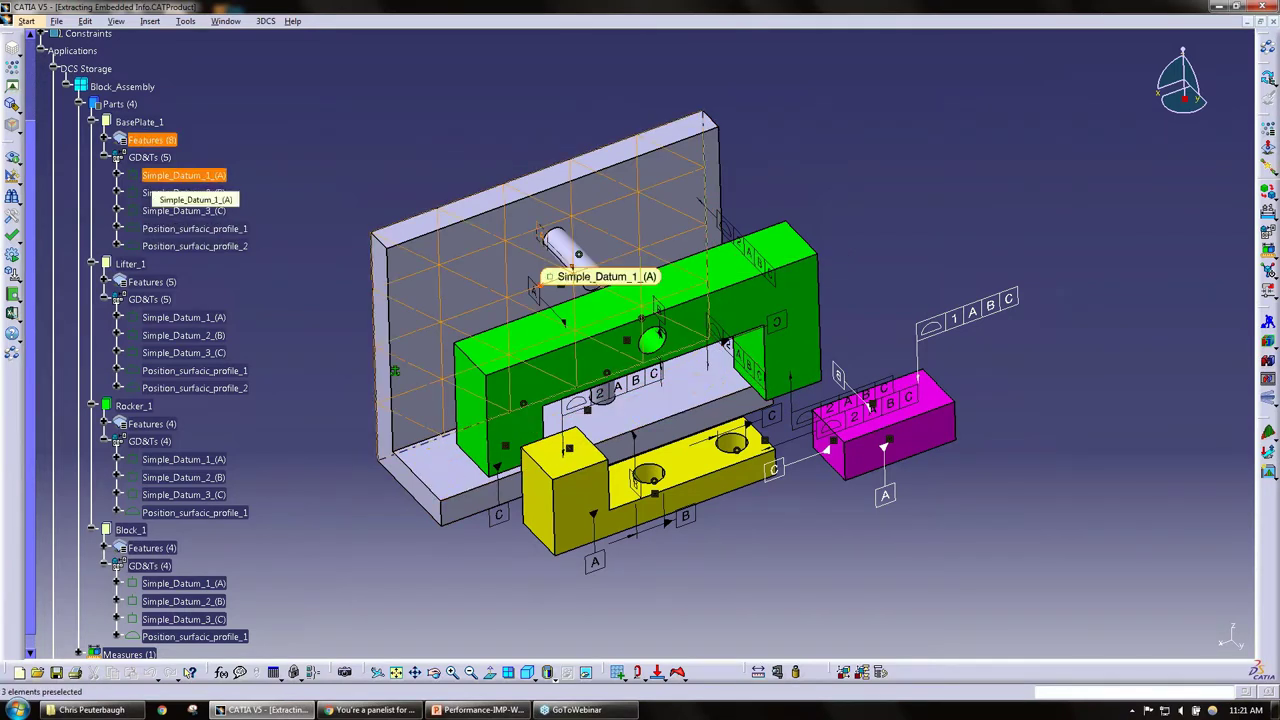
middle_drag(615, 463, 700, 455)
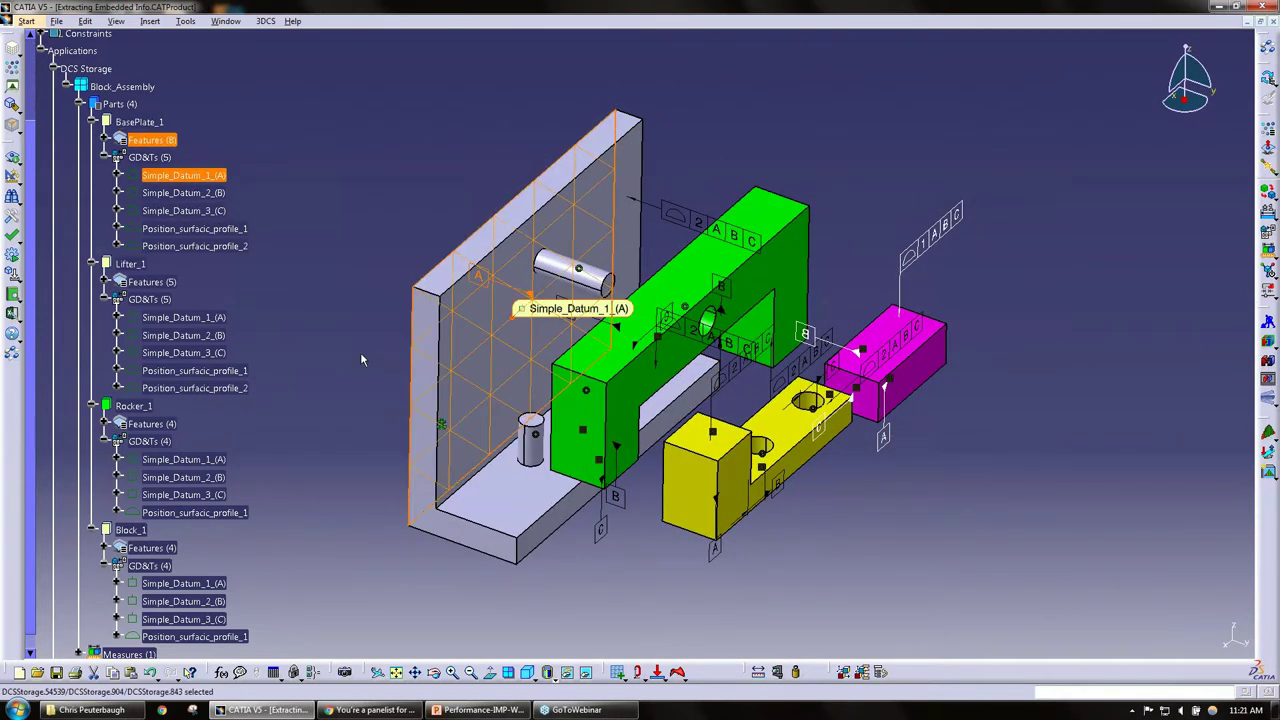
middle_drag(565, 300, 650, 460)
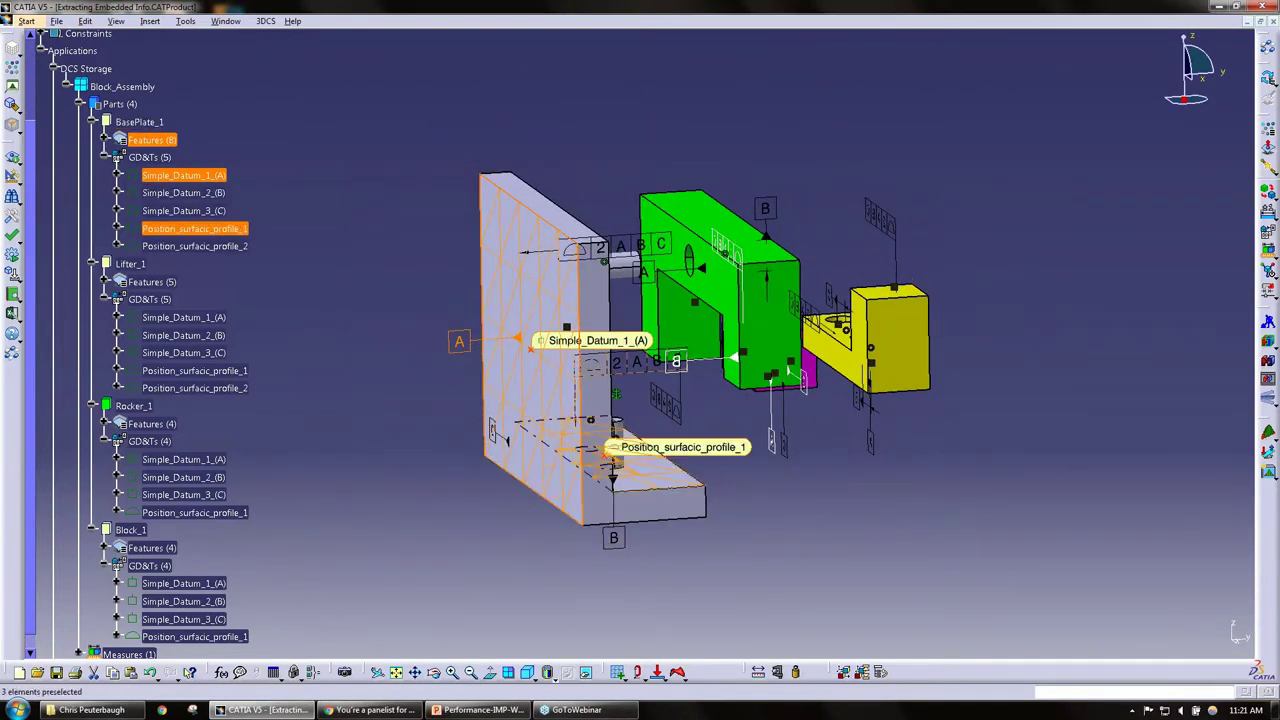
Highlight BasePlate's Position_surfacic_profile_2 and Rocker's Position_surfacic_profile_1, then rotate to a side view.
click(233, 249)
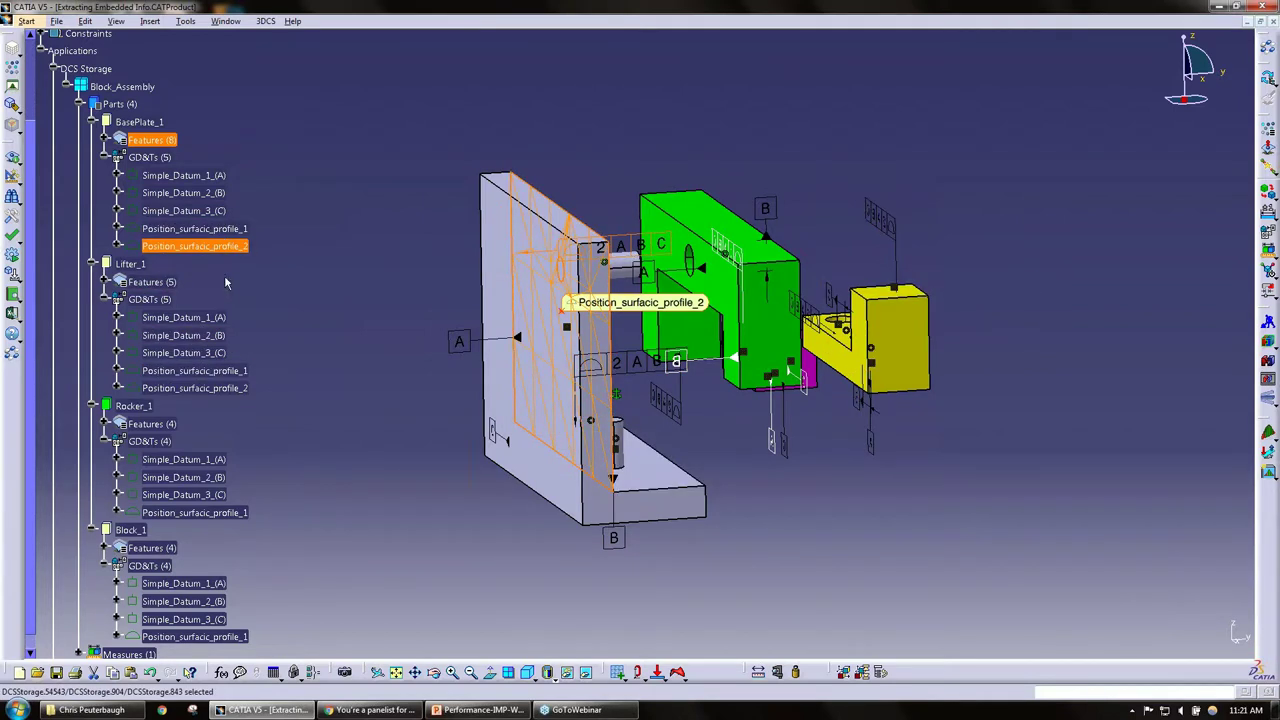
scroll(200, 350, down, 2)
click(195, 449)
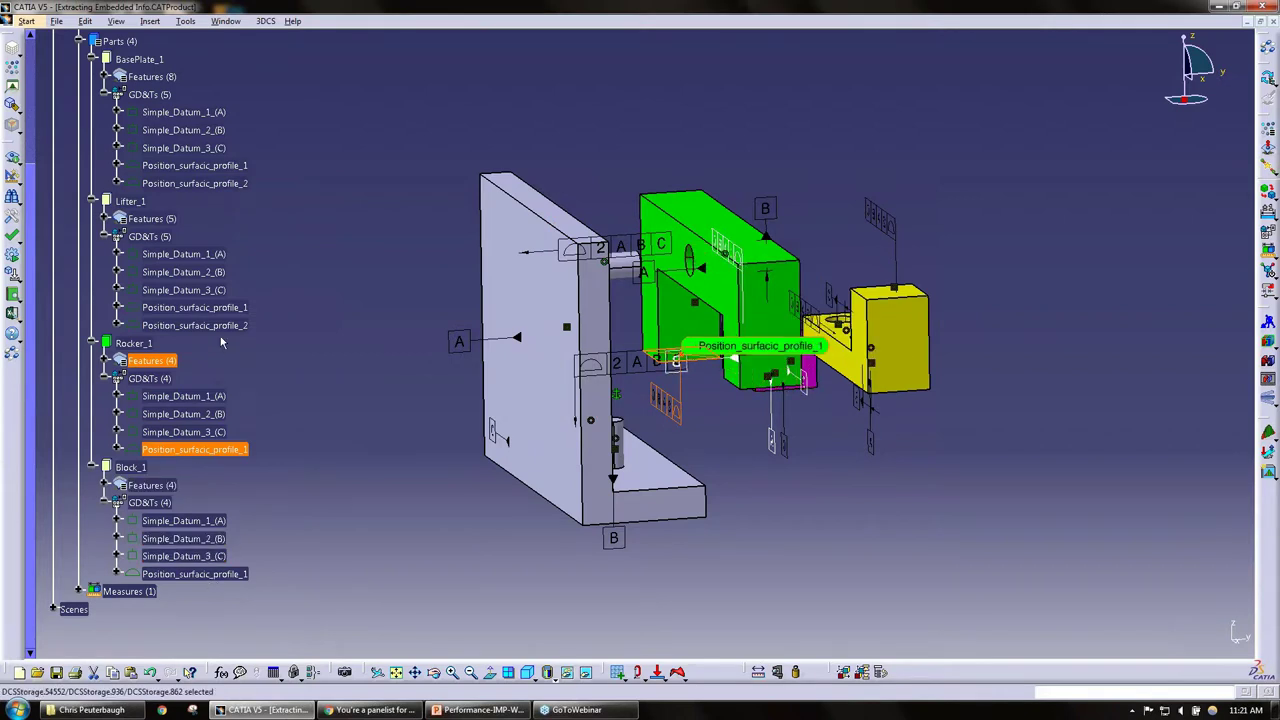
scroll(243, 282, up, 2)
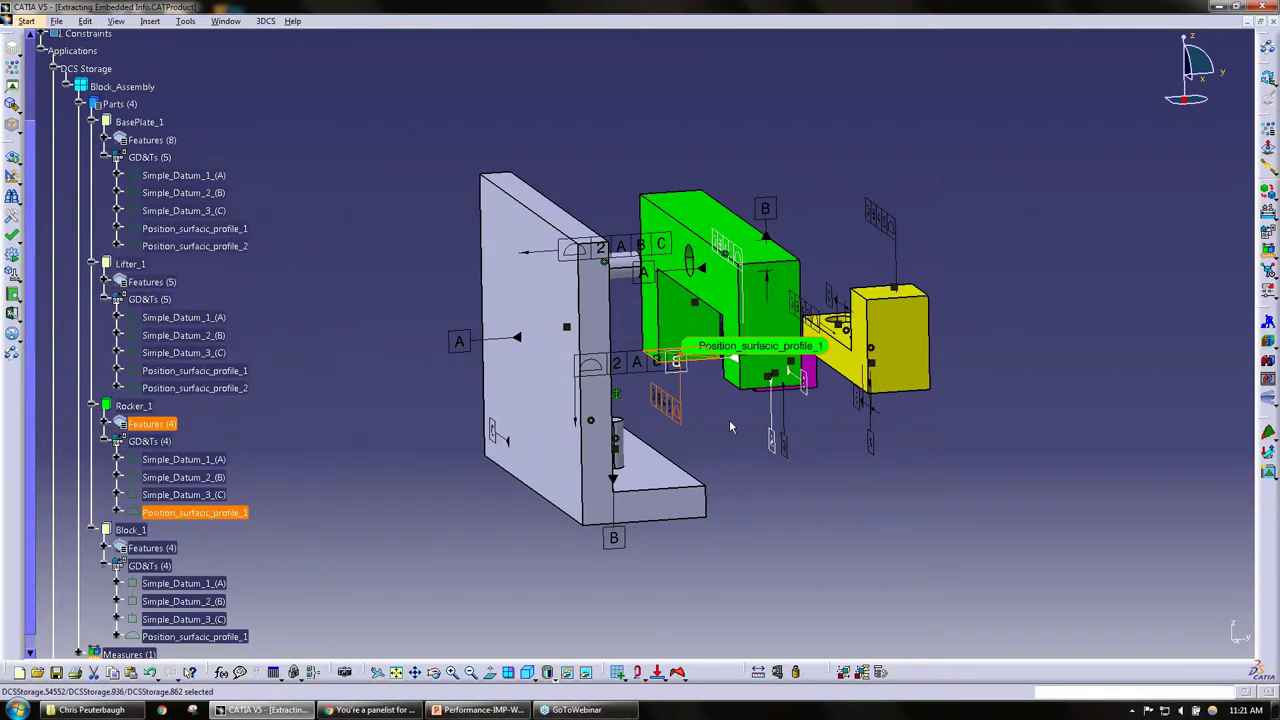
click(740, 484)
middle_drag(640, 498, 575, 465)
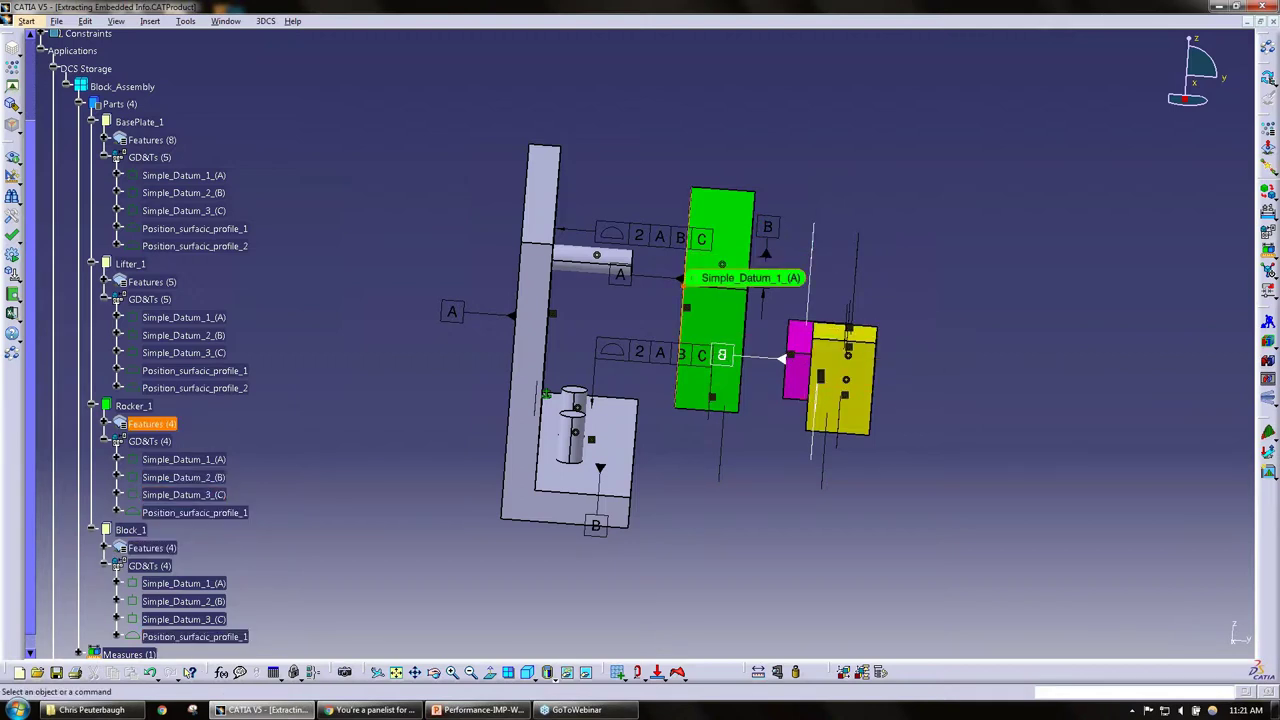
Inspect Lifter_1's Position_surfacic_profile_1, a 2 mm profile to A|B|C, and close it unchanged.
double_click(848, 330)
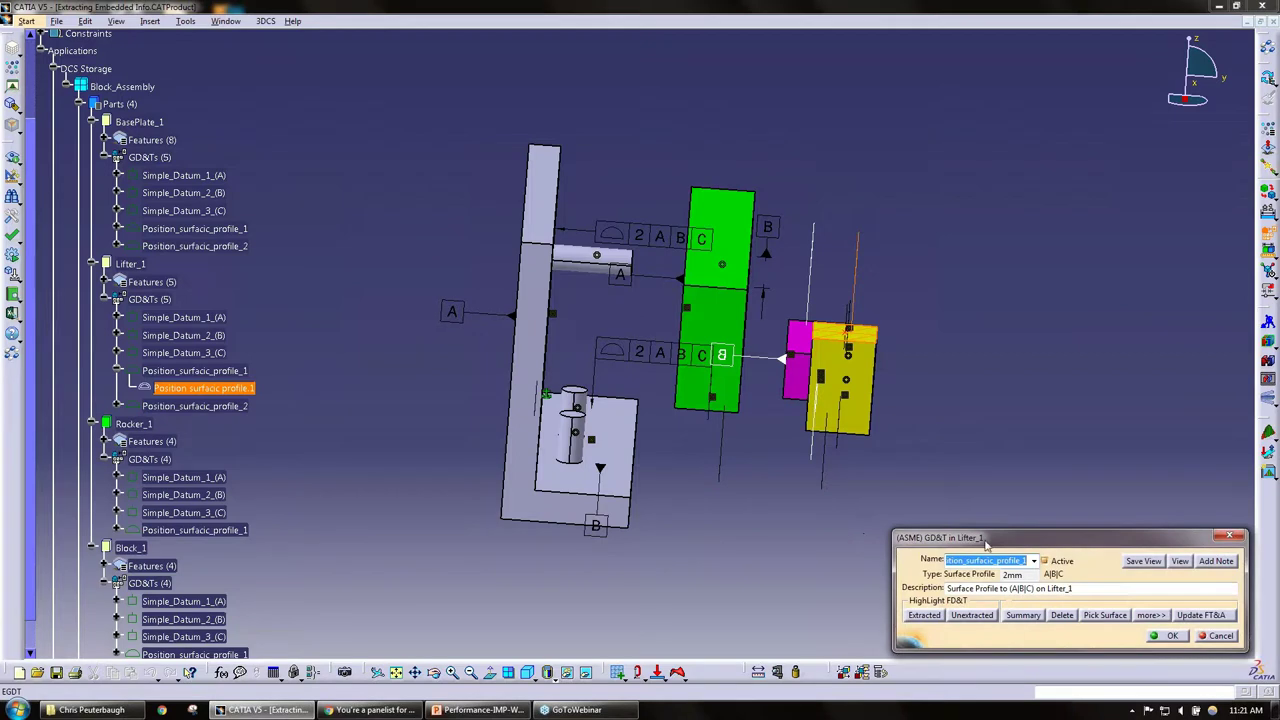
drag(987, 541, 759, 108)
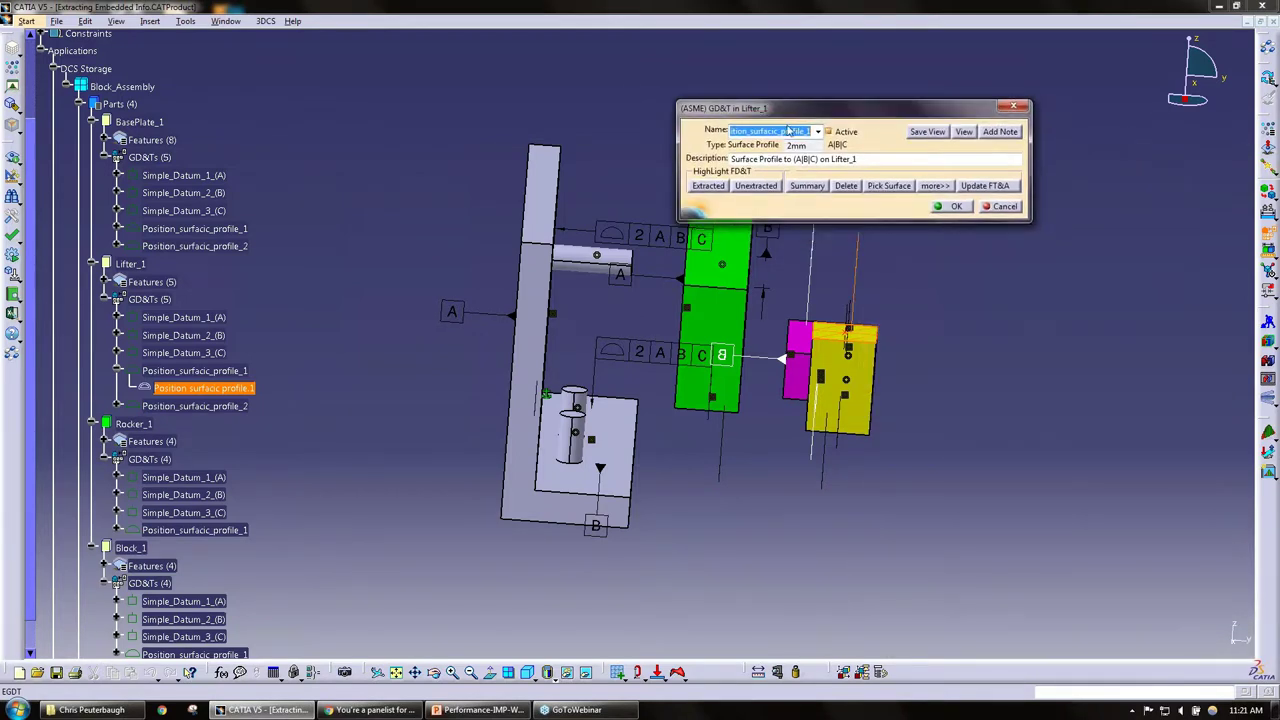
click(956, 206)
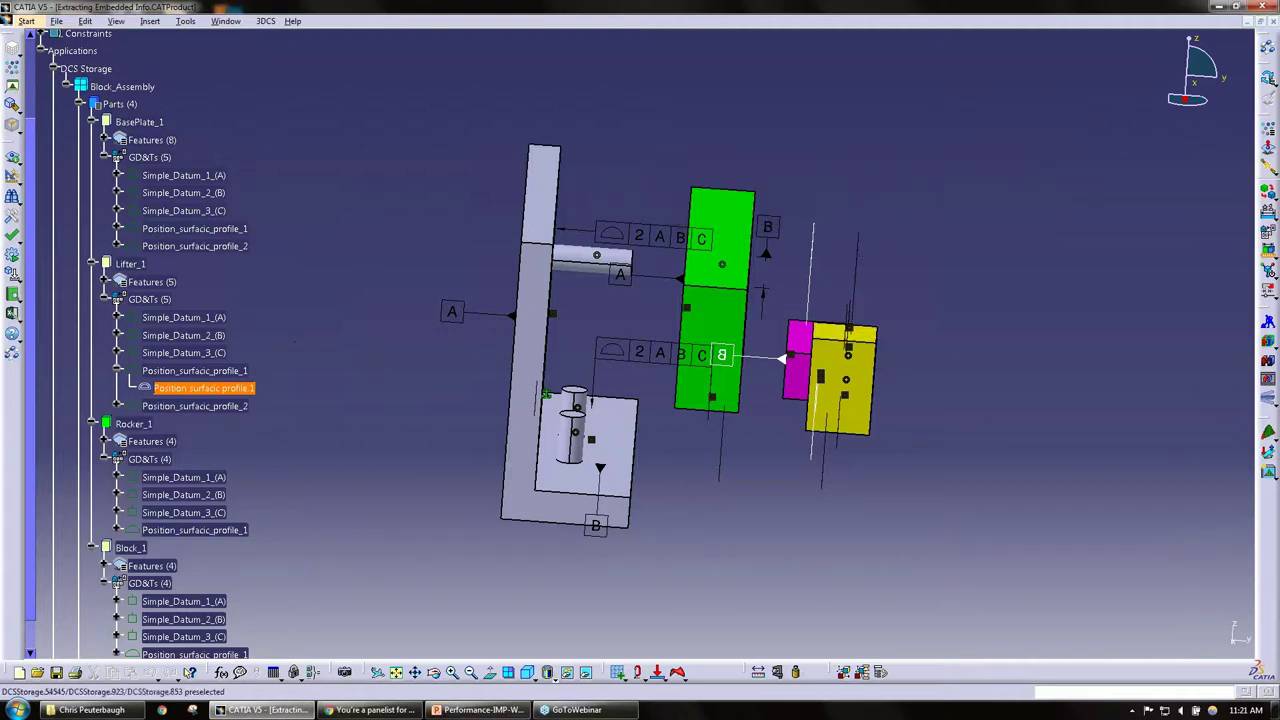
Collapse and re-expand the Lifter_1 and BasePlate_1 GD&T lists, then show the 3DCS Update flyout.
click(105, 301)
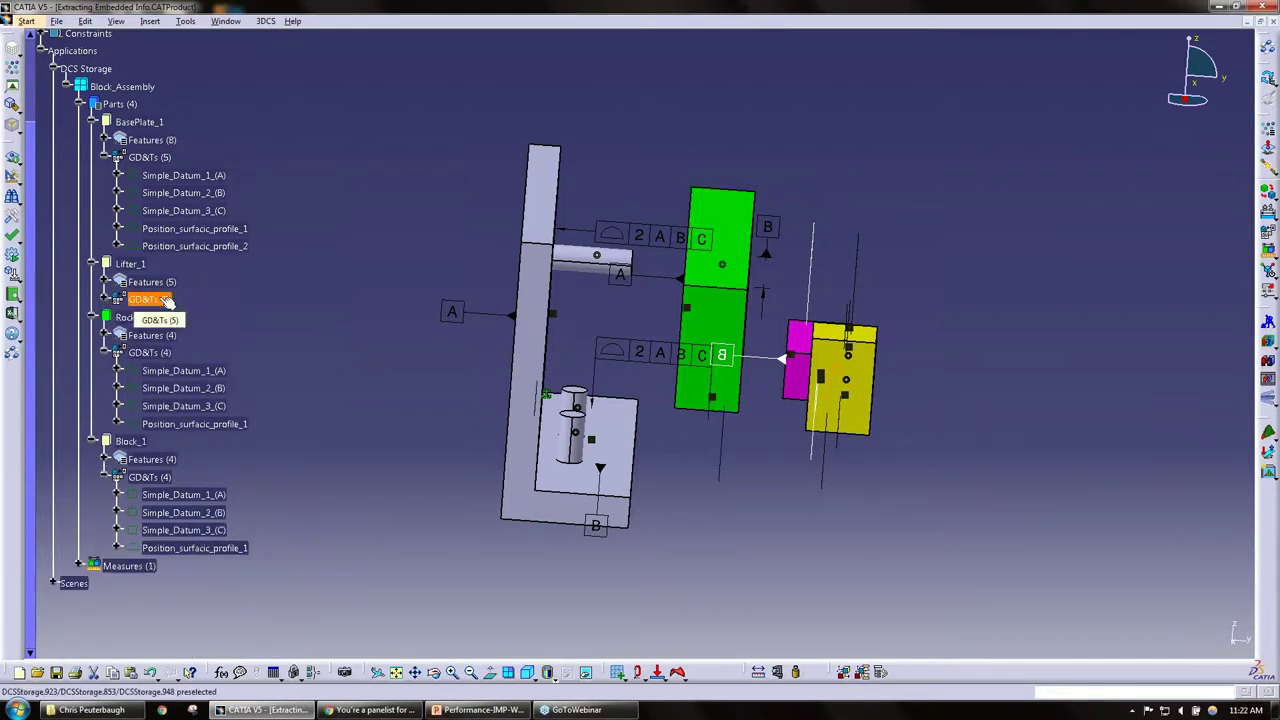
click(167, 301)
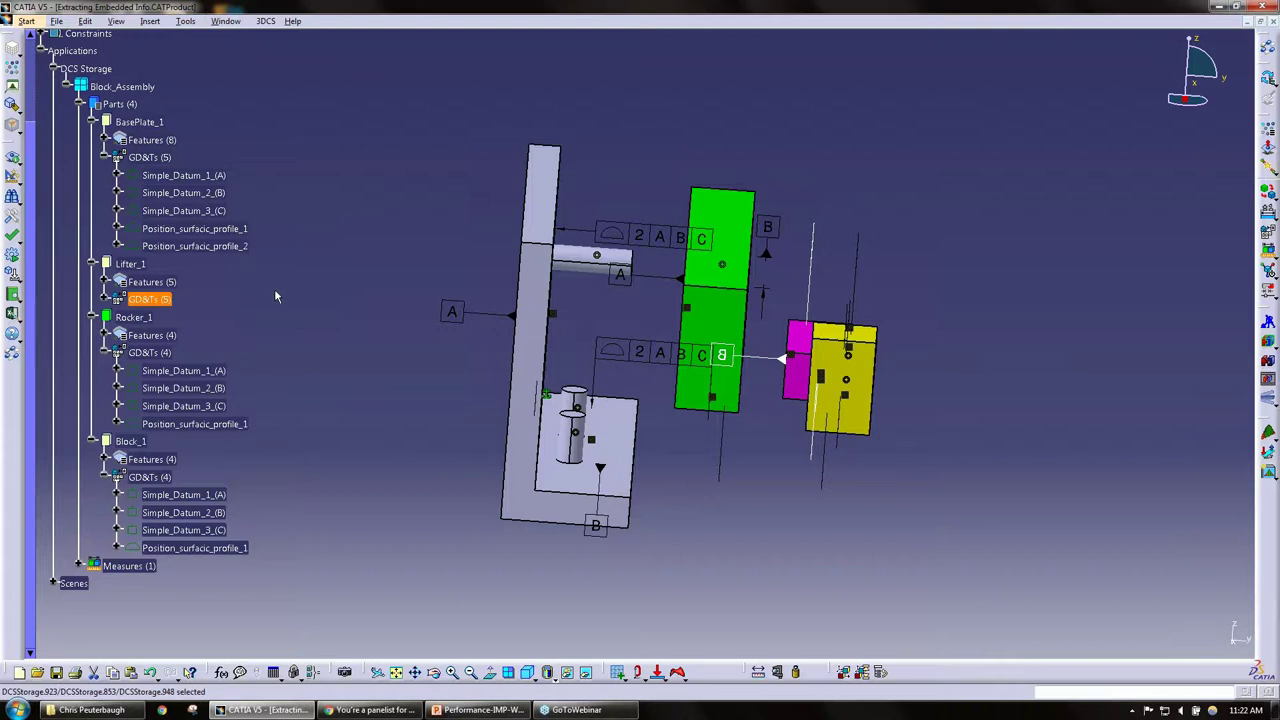
click(108, 157)
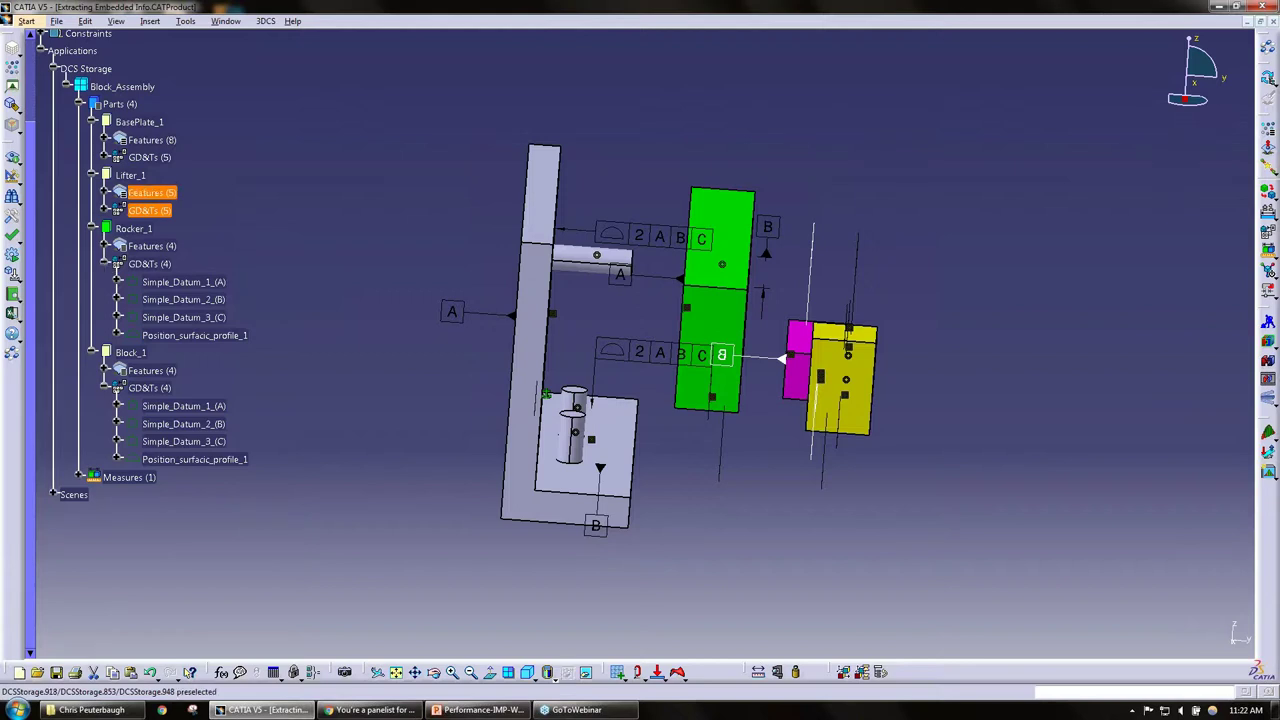
click(105, 210)
click(106, 157)
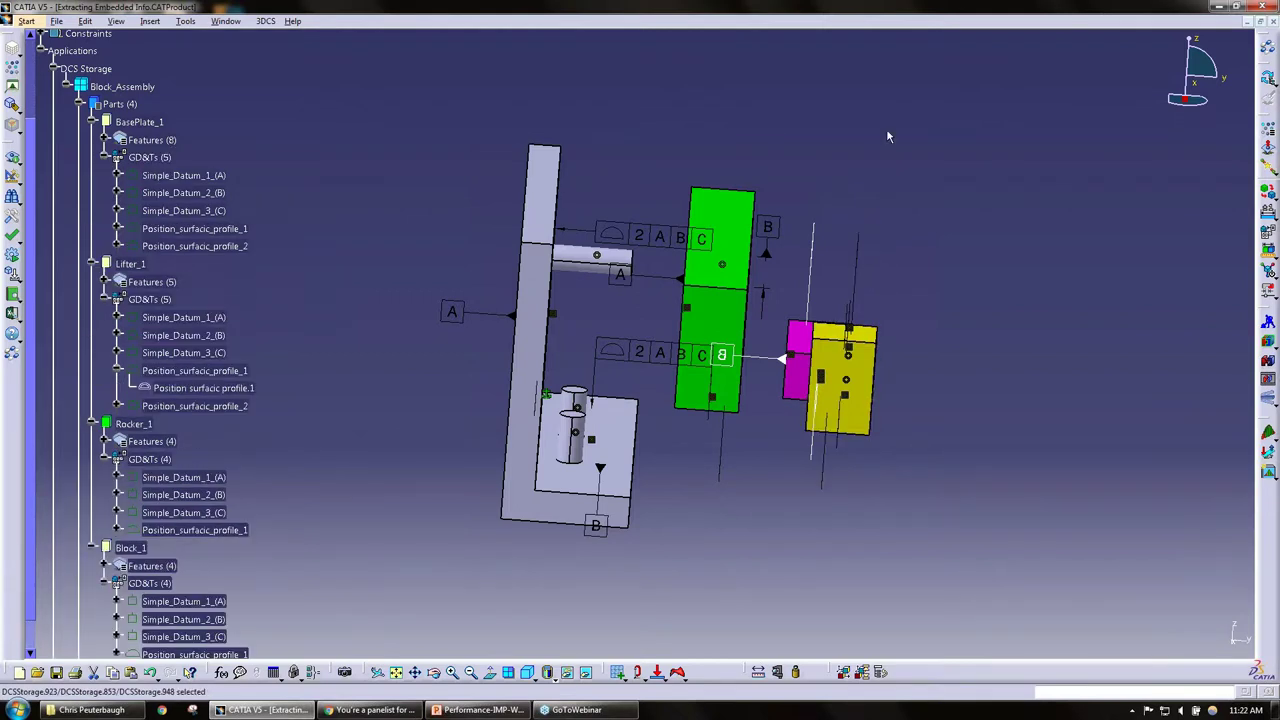
click(1268, 78)
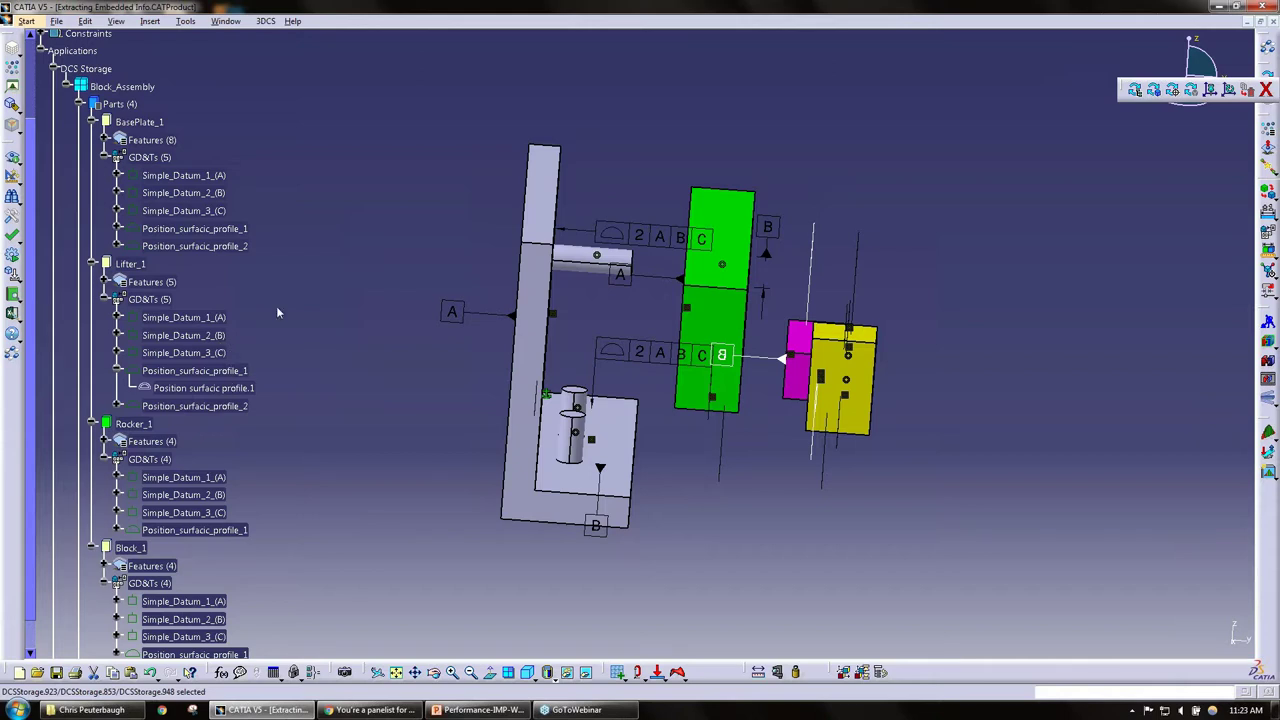
Close the floating Update toolbar with Escape.
key(Escape)
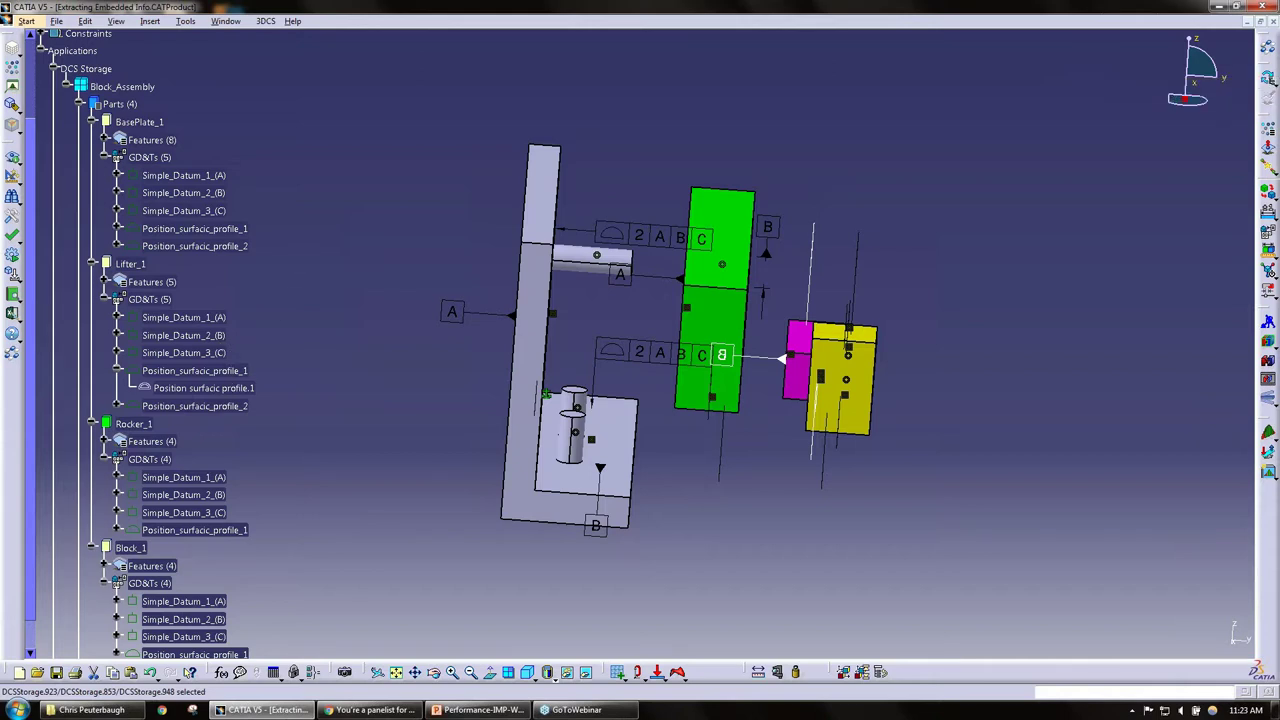
Collapse BasePlate_1's GD&T list and the Lifter profile's sub-item, then return to PowerPoint.
click(104, 159)
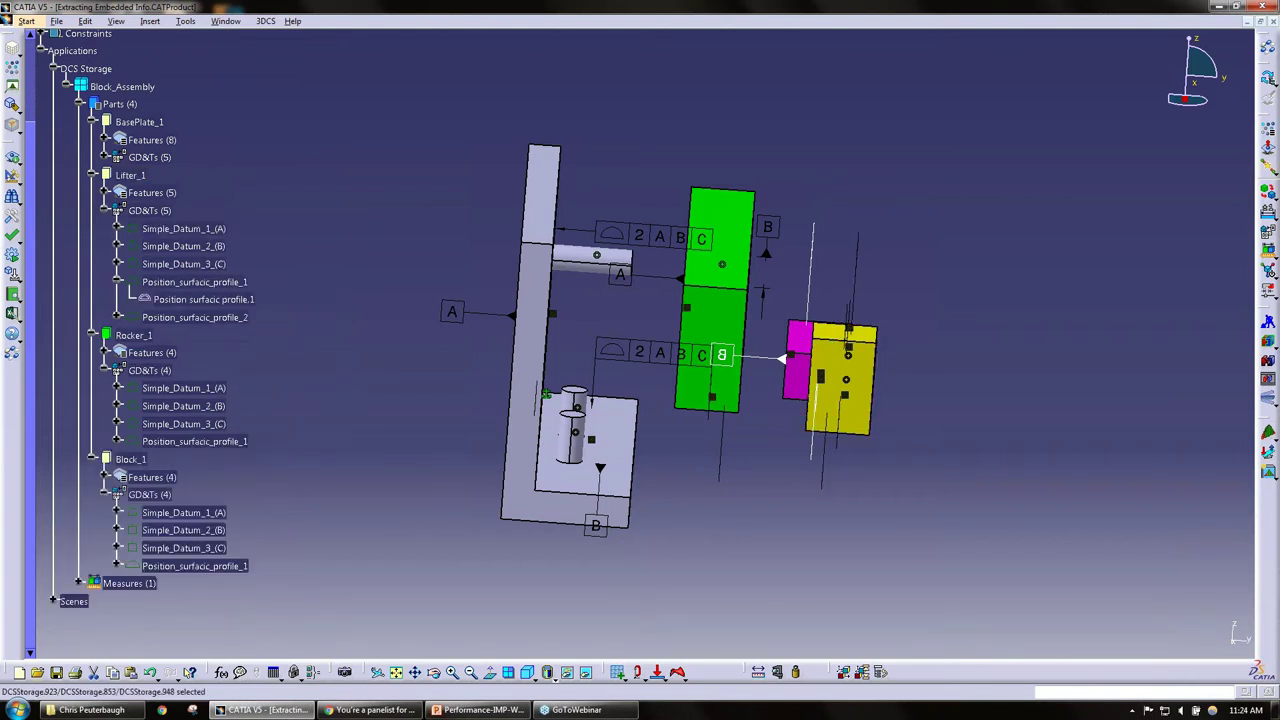
click(119, 282)
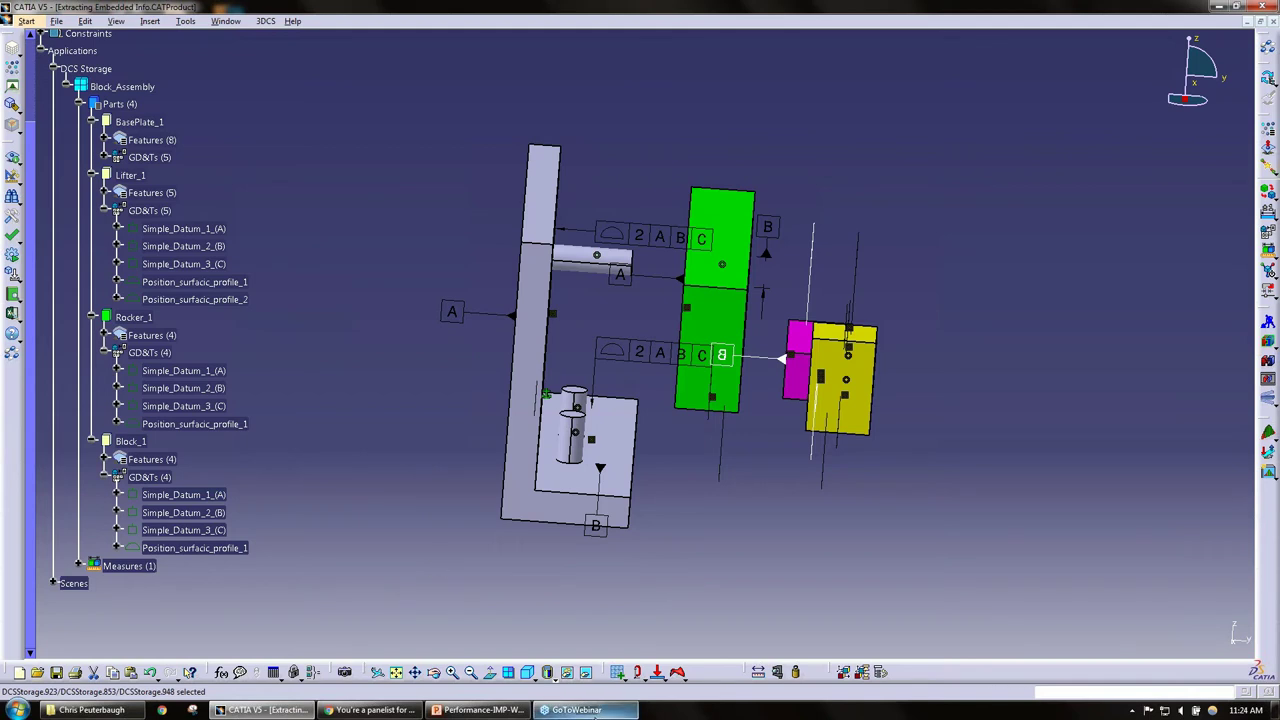
click(487, 710)
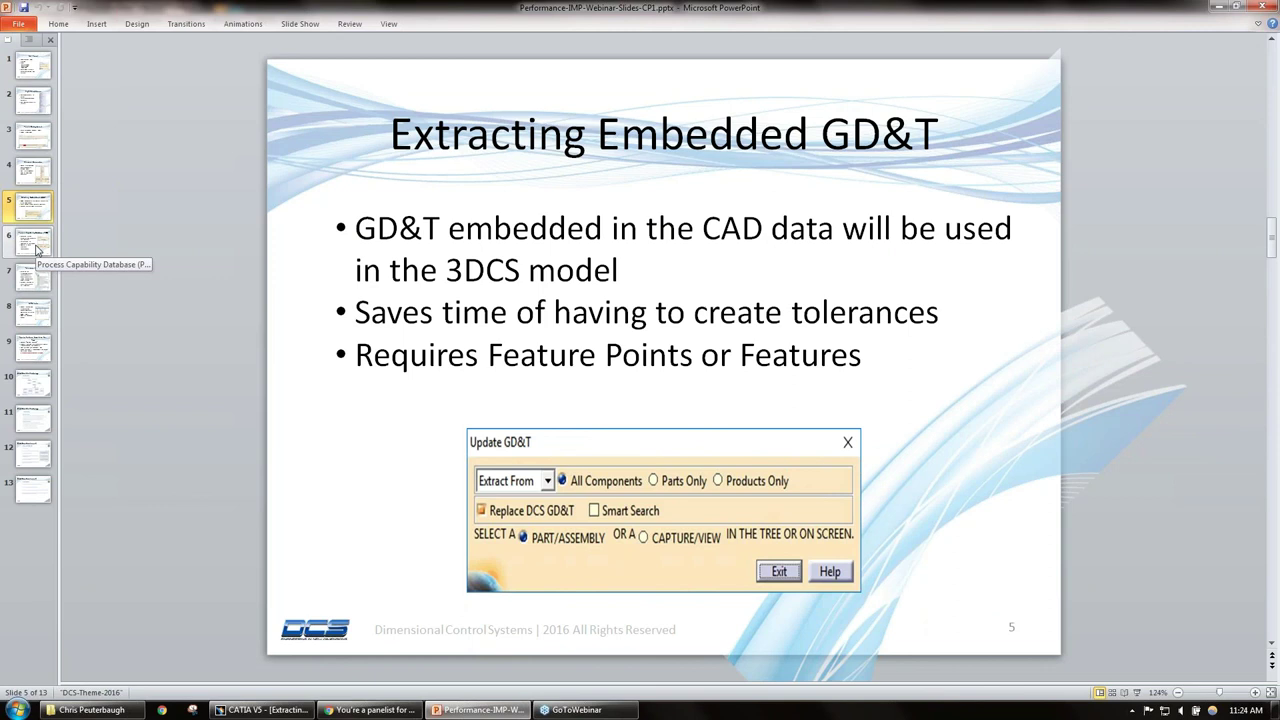
Move from the Extracting Embedded GD&T slide to slide 6.
click(36, 249)
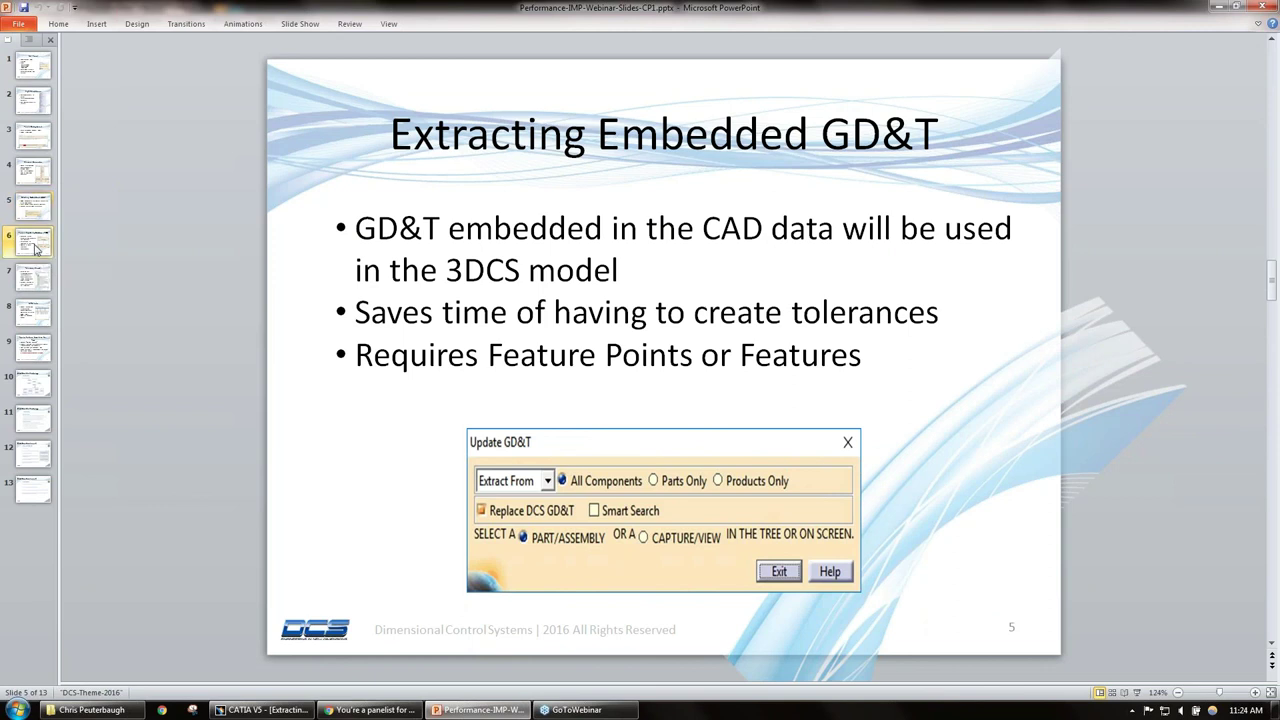